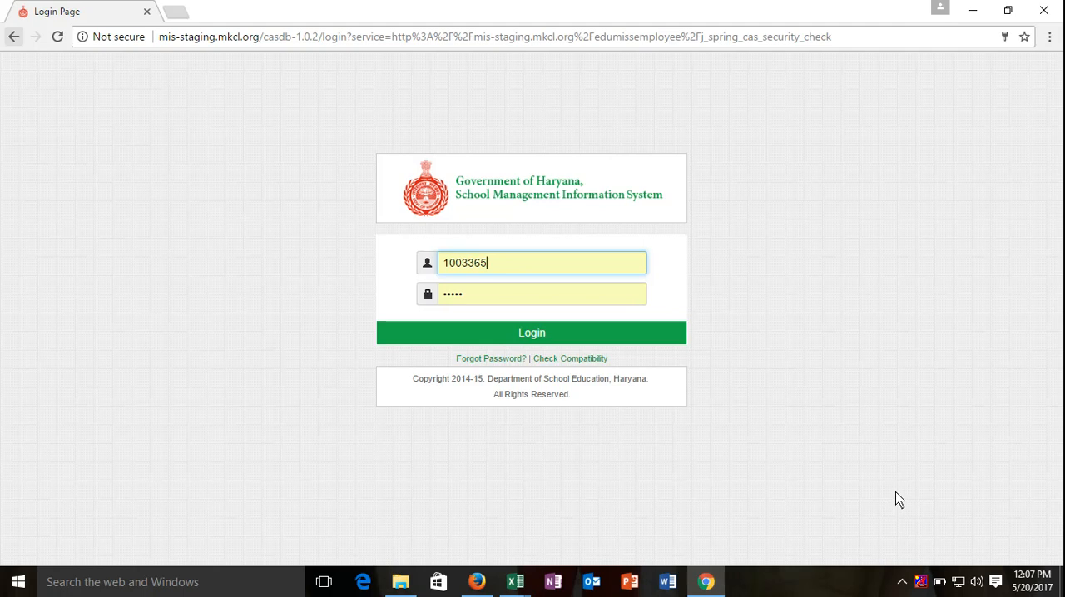
# Step: Log in to the School Management Information System and open My Service Profile under the service record
pyautogui.click(490, 329)
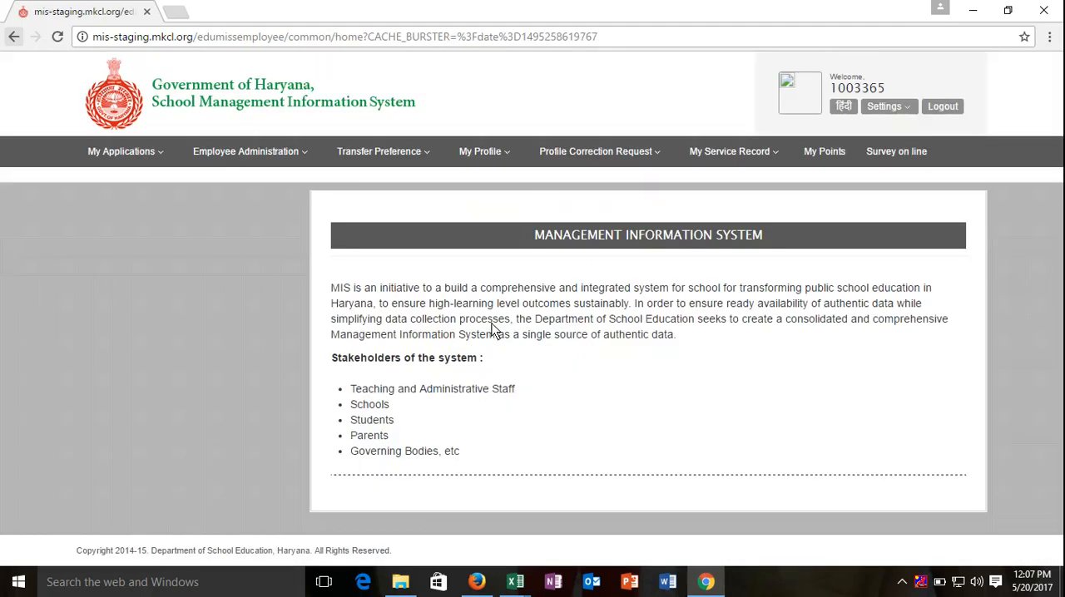
pyautogui.click(704, 159)
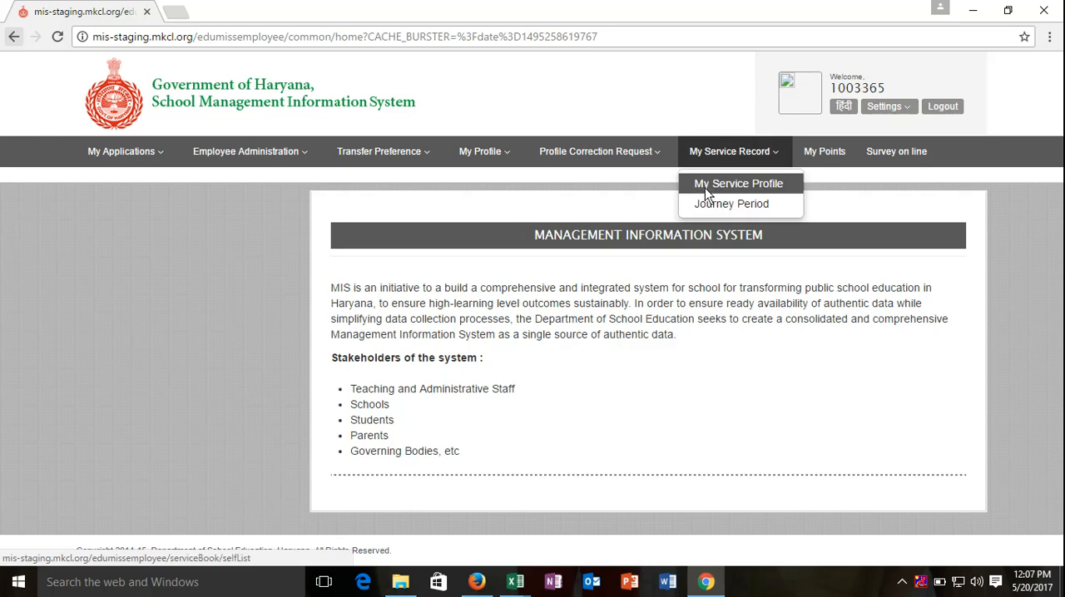
pyautogui.click(705, 187)
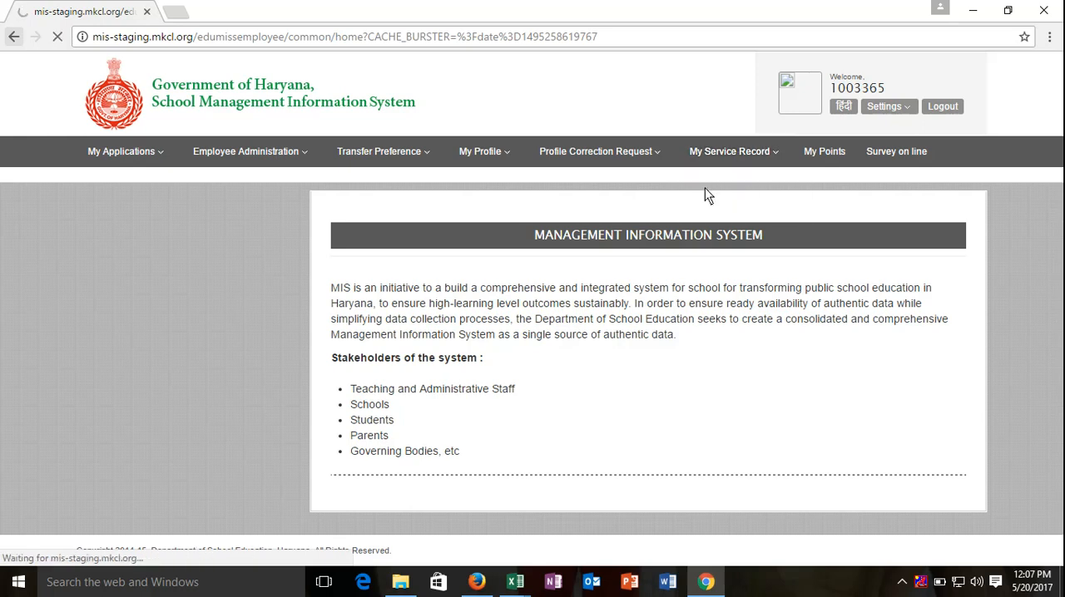
# Step: Confirm wanting to edit the service profile, put a service profile correction request and accept its confirmation
pyautogui.scroll(-4, 705, 193)
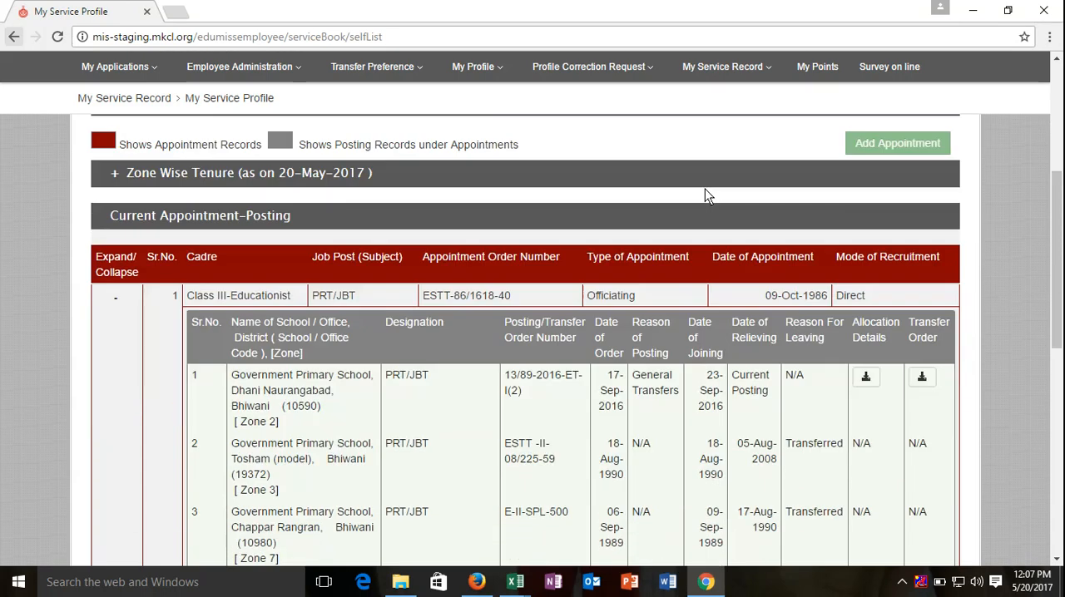
pyautogui.scroll(-5, 705, 193)
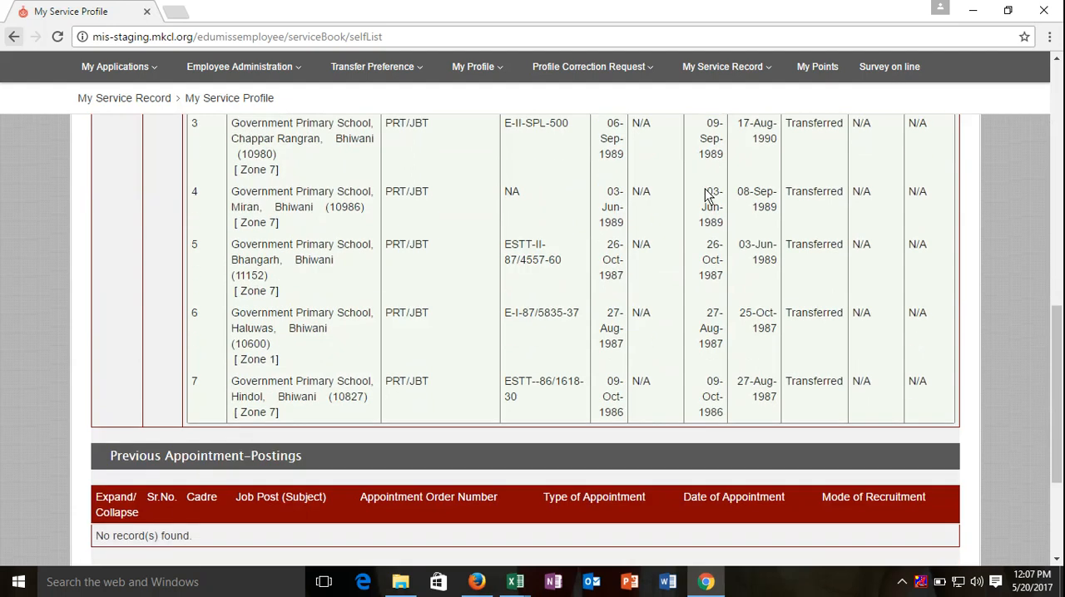
pyautogui.scroll(-3, 705, 194)
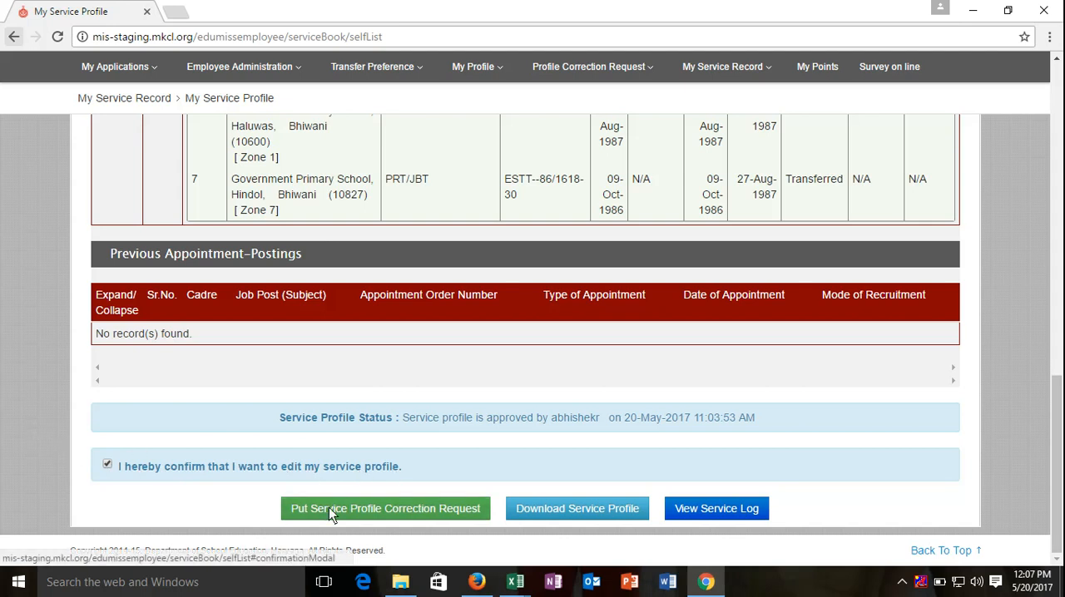
pyautogui.click(414, 510)
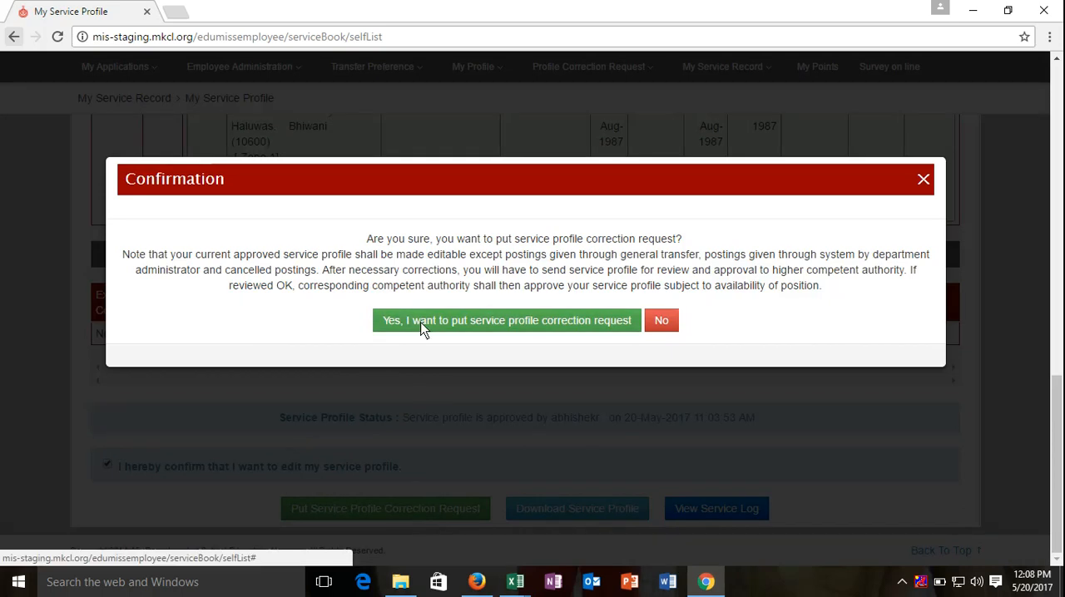
pyautogui.click(562, 327)
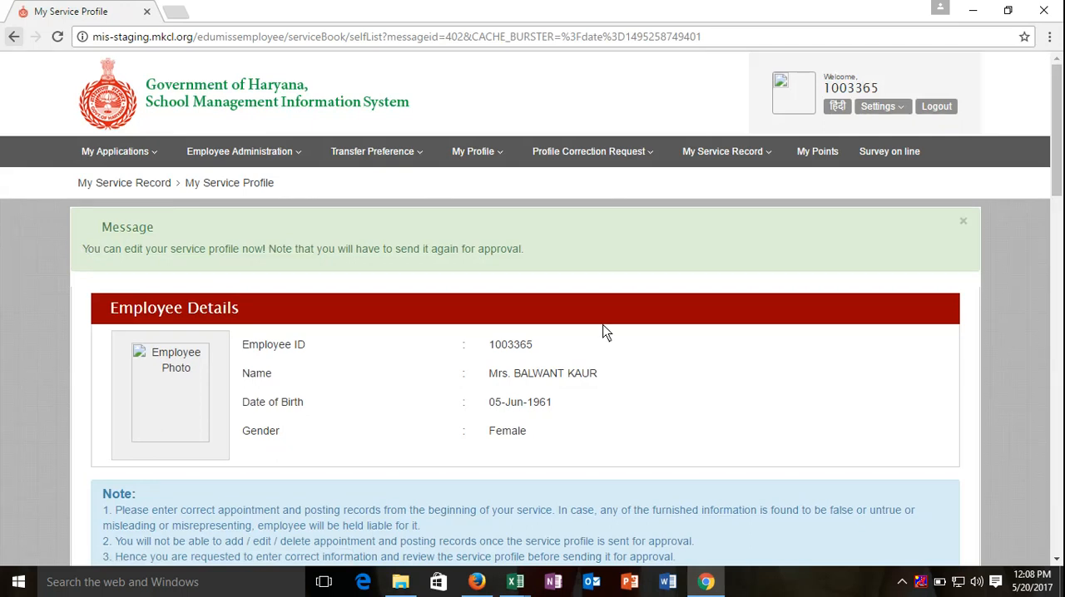
# Step: Examine the current appointment record and its latest posting record in the now editable service profile
pyautogui.scroll(-4, 604, 332)
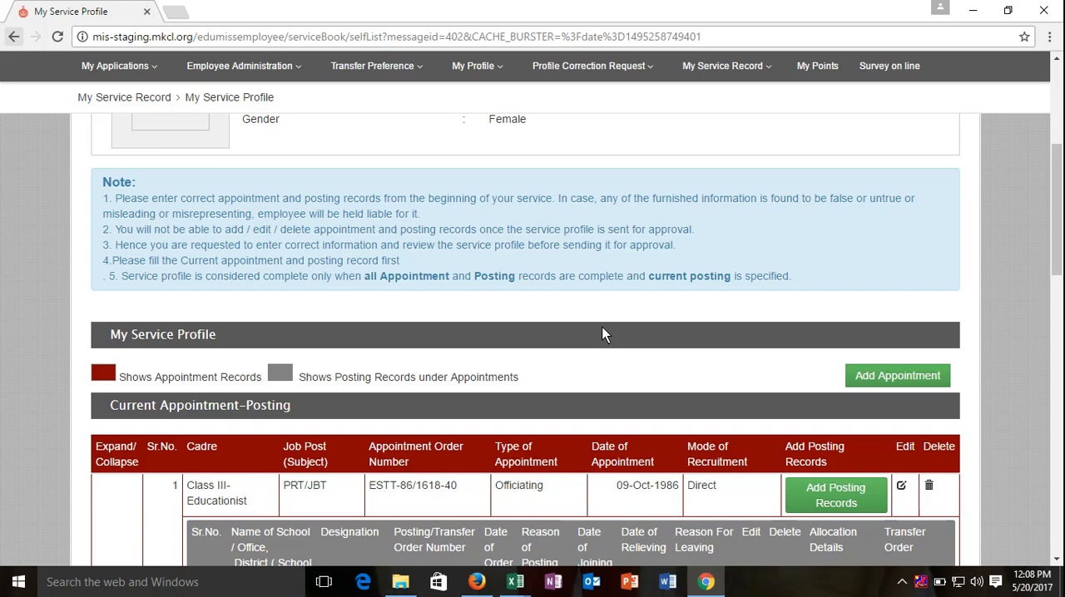
pyautogui.scroll(-2, 602, 333)
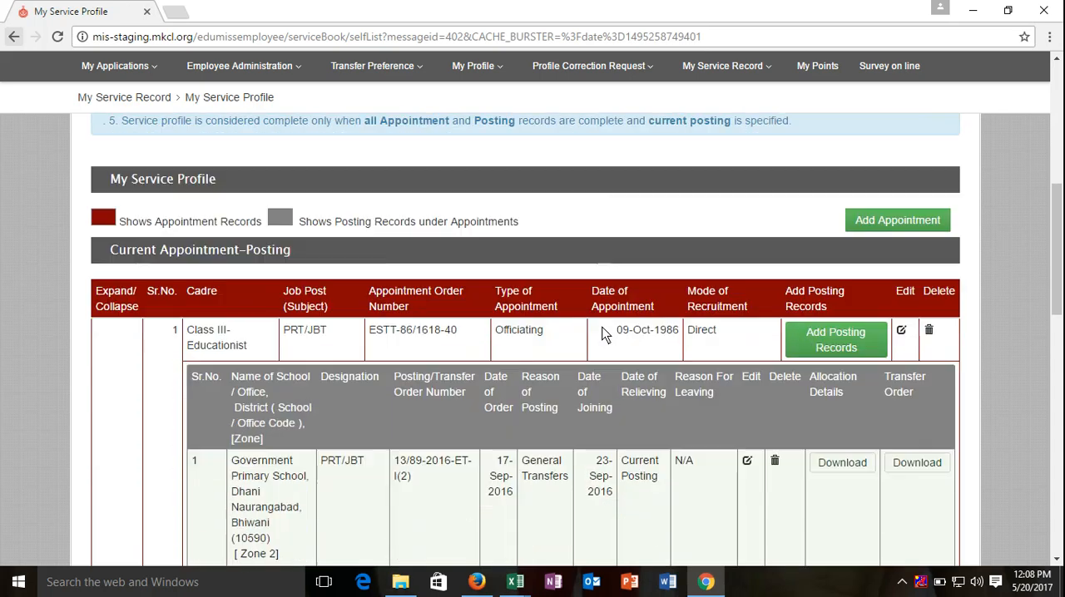
pyautogui.scroll(-1, 602, 333)
pyautogui.scroll(-1, 602, 333)
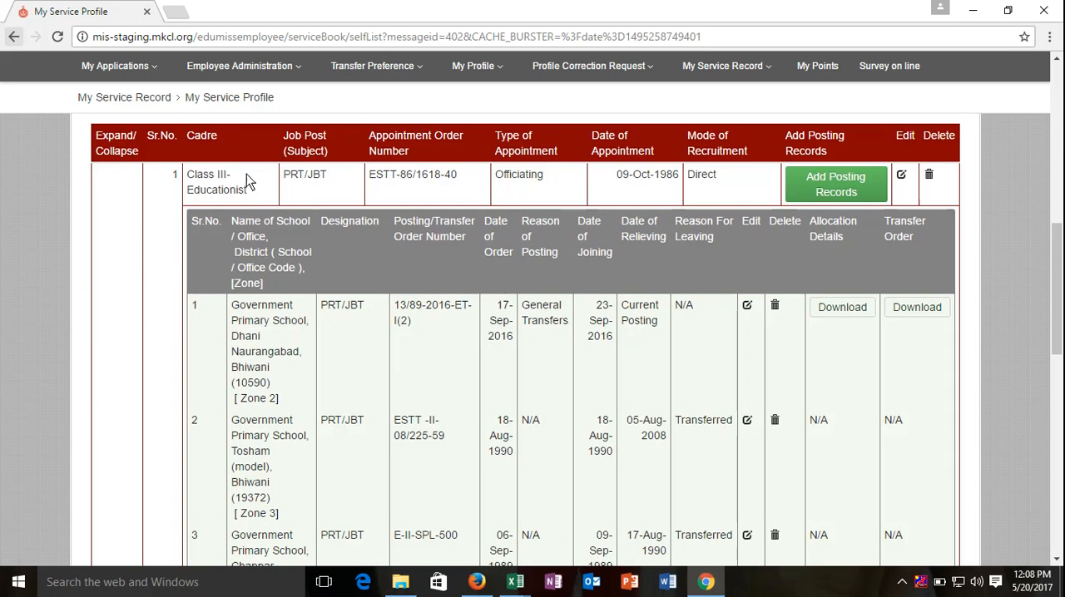
pyautogui.scroll(1, 188, 160)
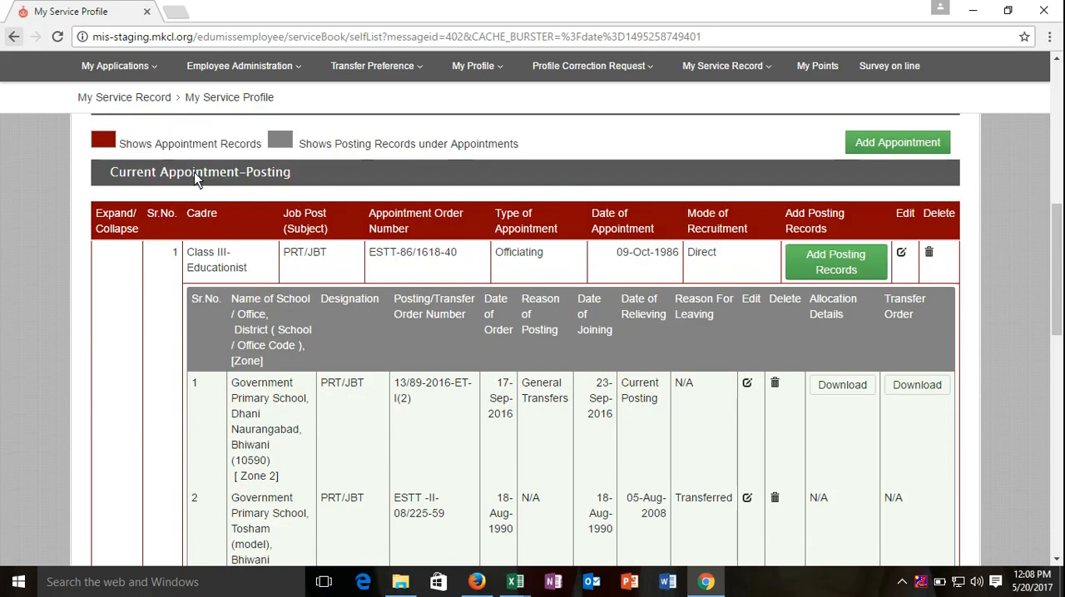
pyautogui.moveTo(213, 175); pyautogui.dragTo(112, 174)
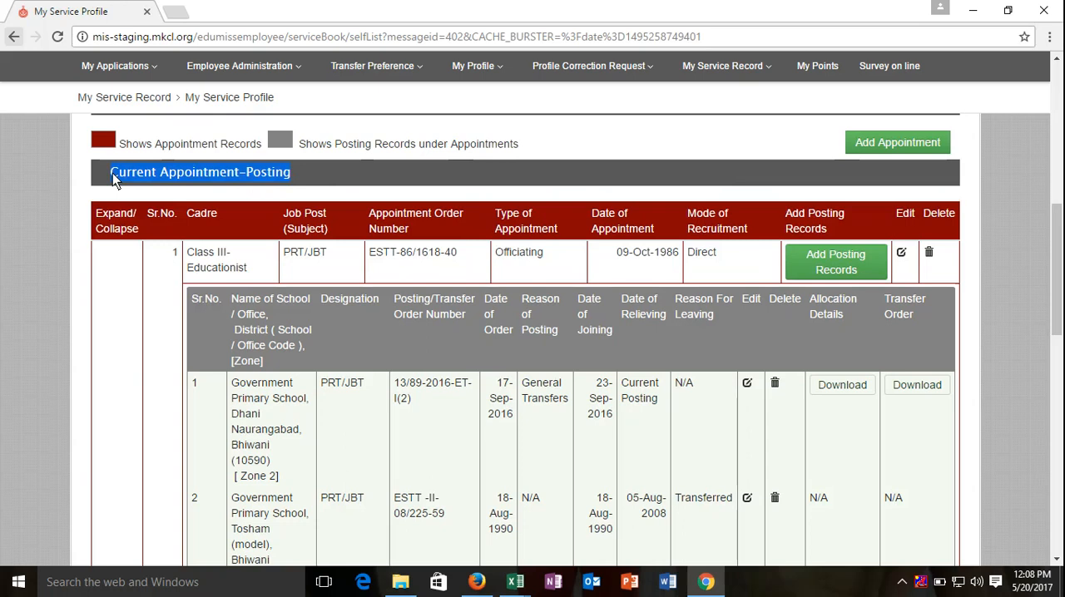
pyautogui.click(152, 255)
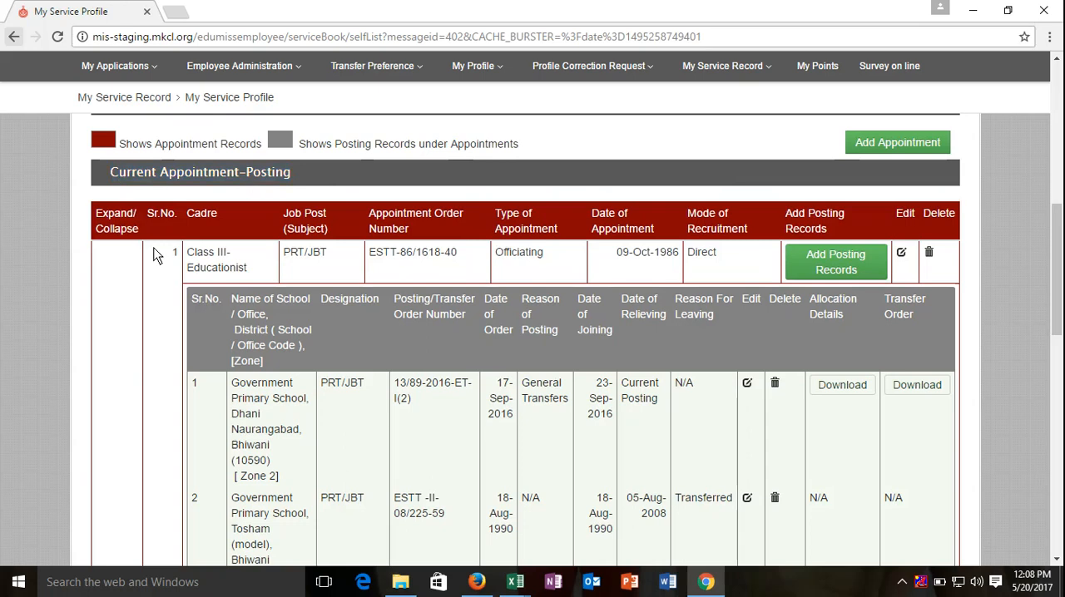
pyautogui.moveTo(189, 256); pyautogui.dragTo(781, 397)
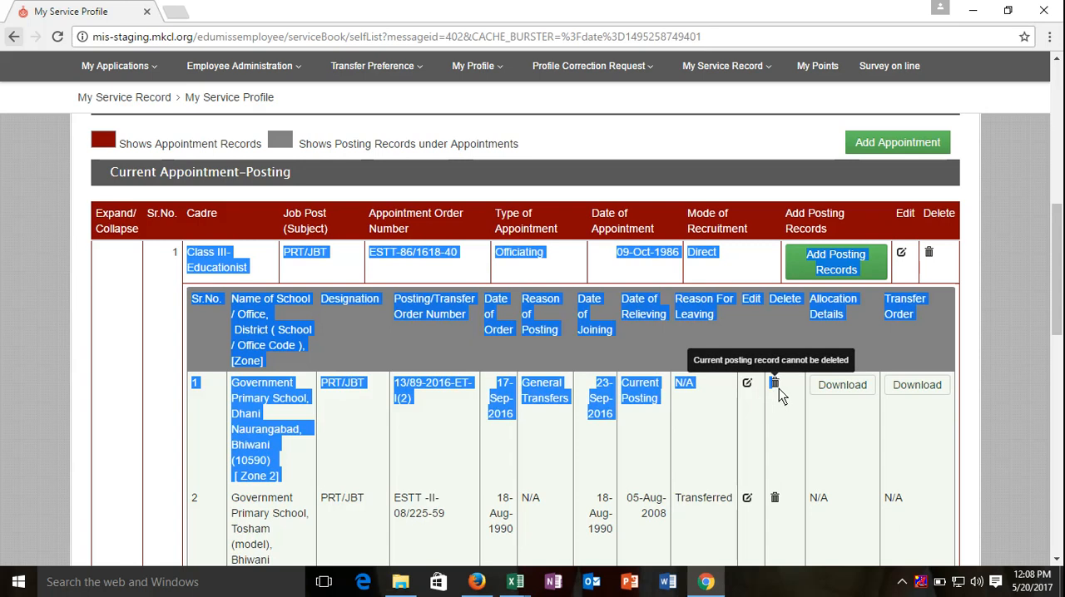
pyautogui.click(781, 409)
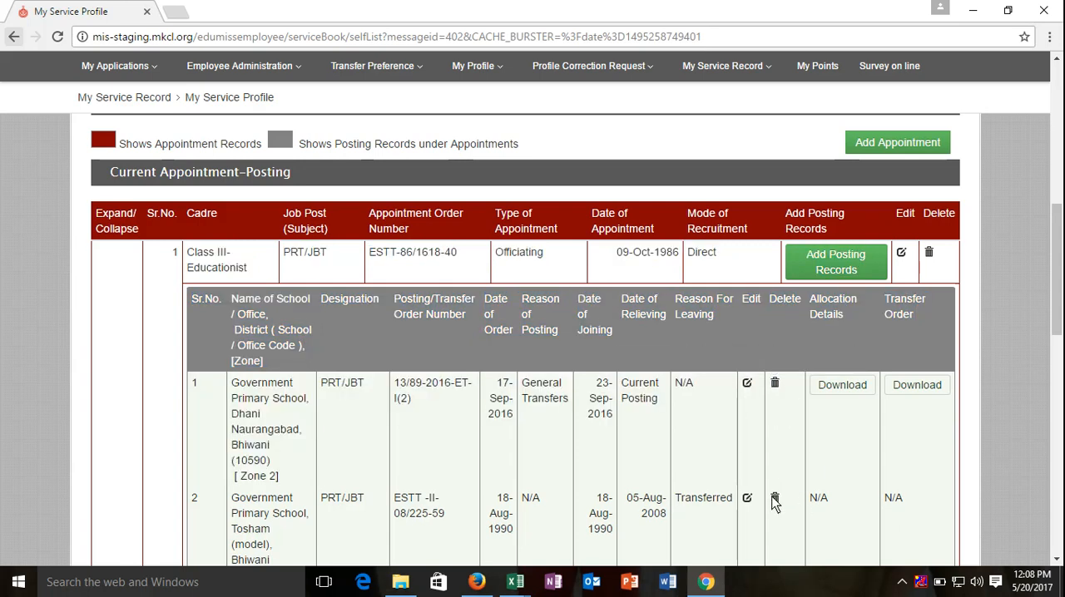
# Step: Compare the appointment's date with the posting records listed under it, down to the oldest posting
pyautogui.scroll(-1, 749, 491)
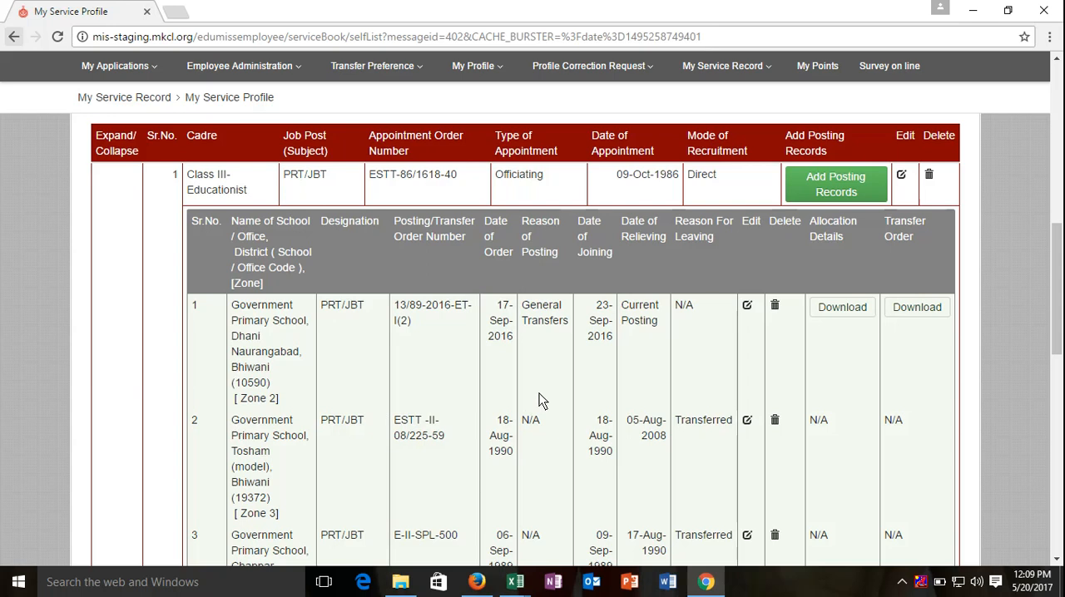
pyautogui.scroll(1, 539, 400)
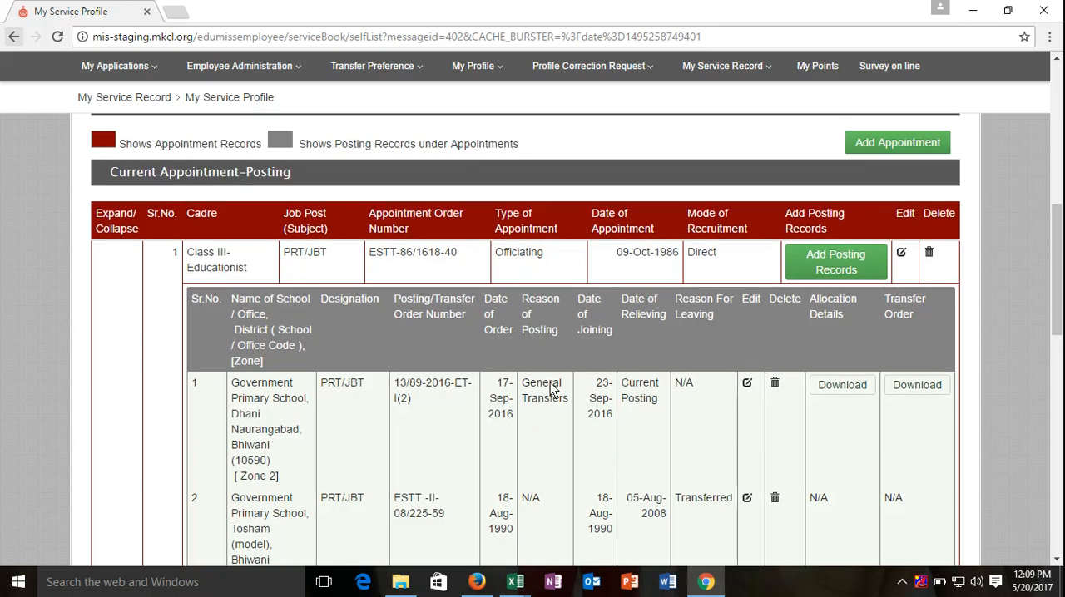
pyautogui.moveTo(612, 259); pyautogui.dragTo(682, 258)
pyautogui.click(672, 276)
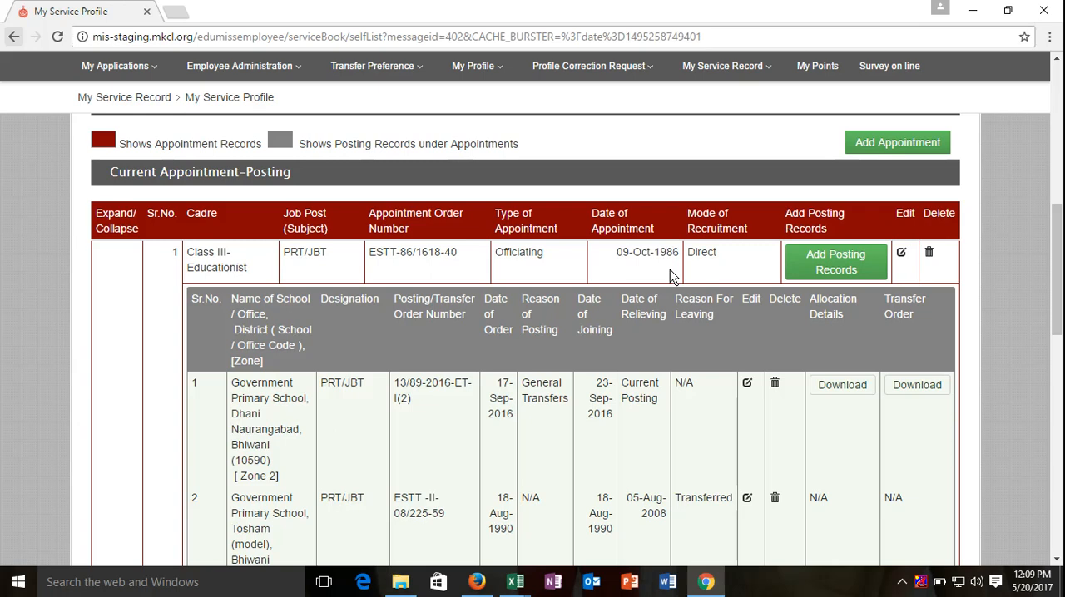
pyautogui.scroll(-1, 669, 269)
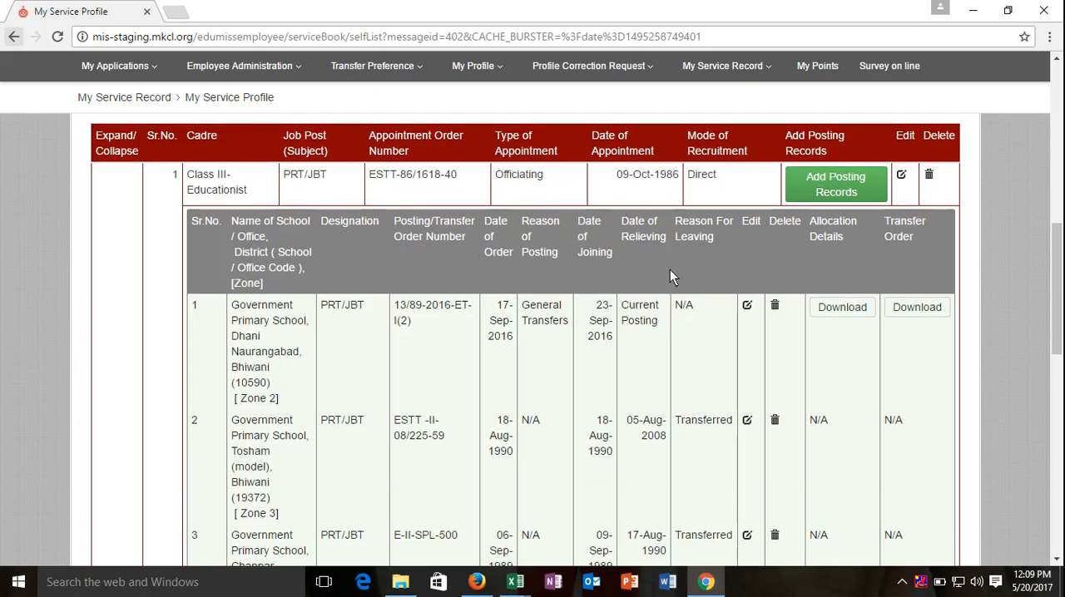
pyautogui.scroll(-3, 669, 269)
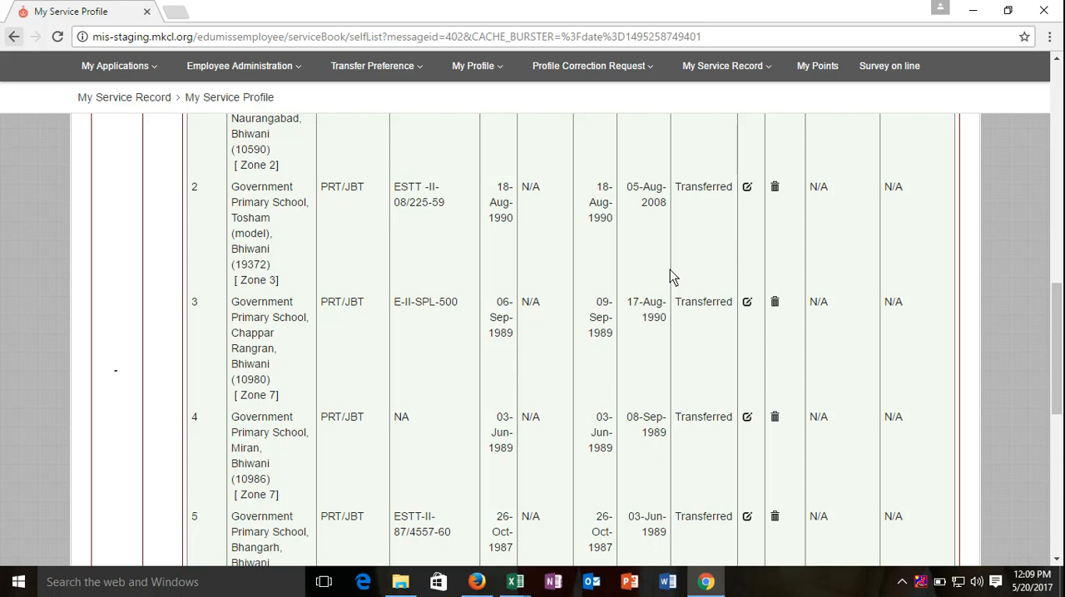
pyautogui.scroll(-1, 672, 277)
pyautogui.scroll(3, 672, 277)
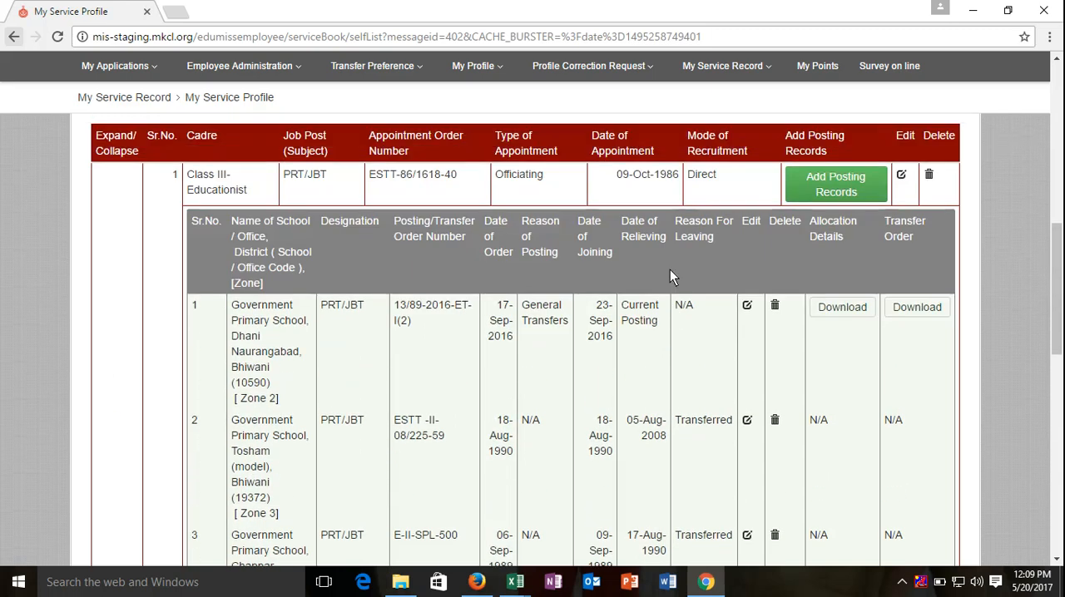
# Step: Open the Class III-Educationist appointment record for editing and check which fields, including the appointment and recommendation dates, can be edited
pyautogui.scroll(2, 669, 269)
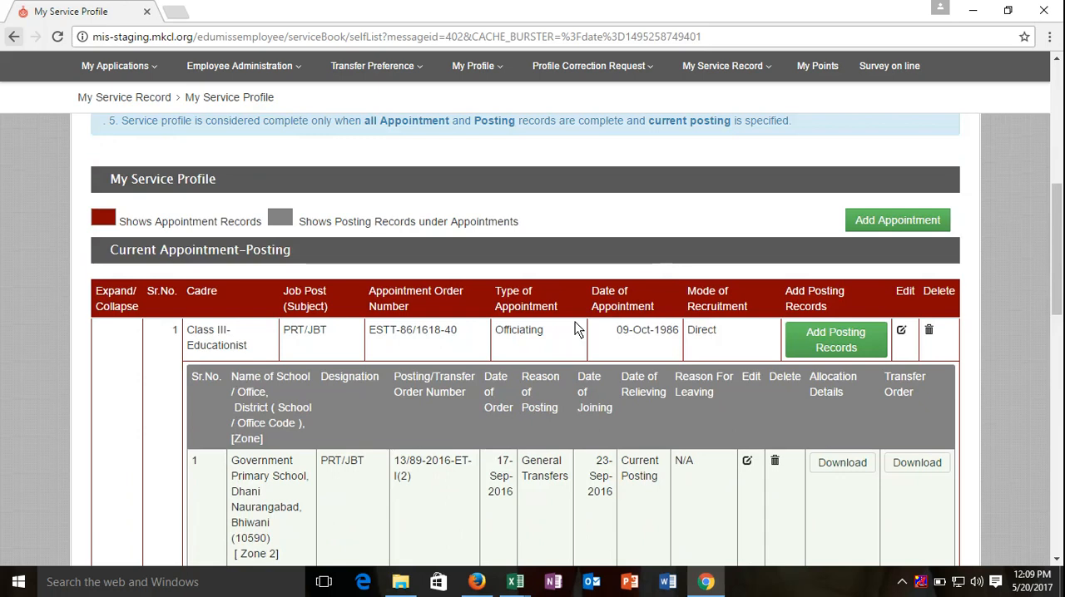
pyautogui.click(900, 332)
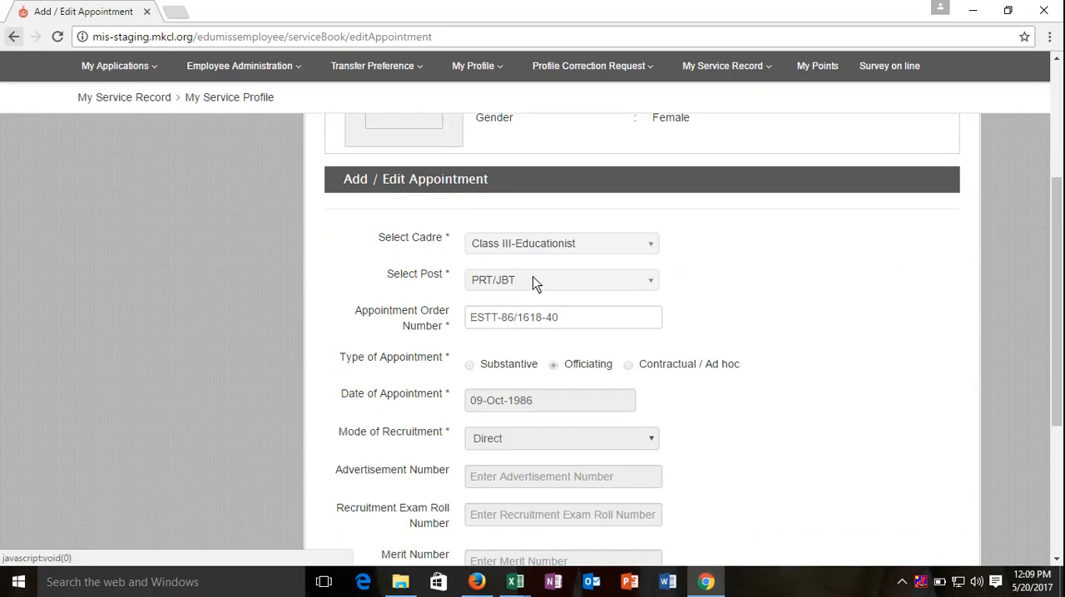
pyautogui.click(523, 402)
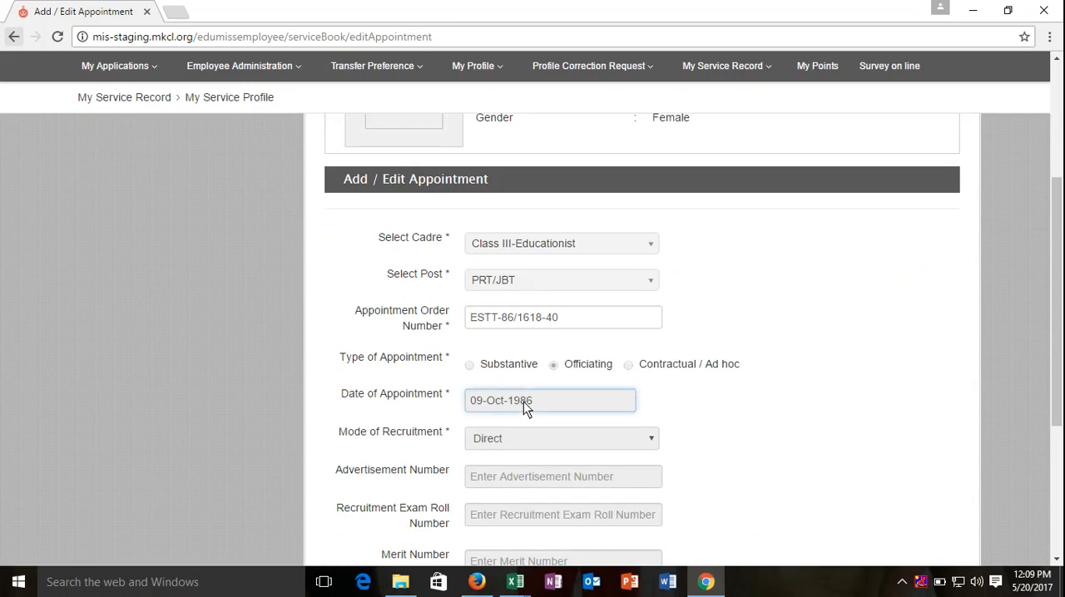
pyautogui.scroll(-3, 522, 402)
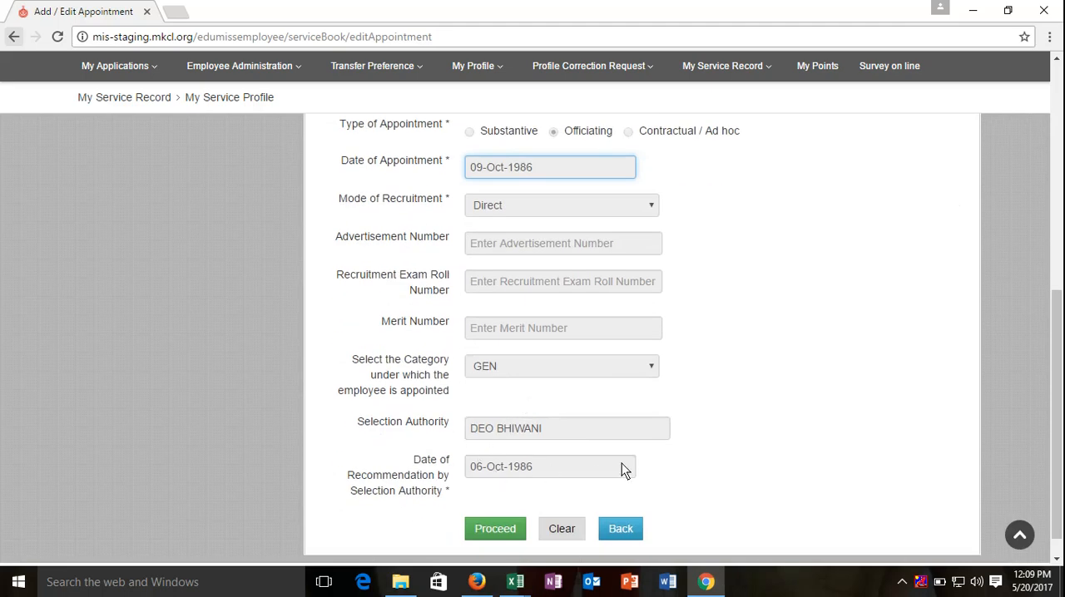
pyautogui.click(580, 472)
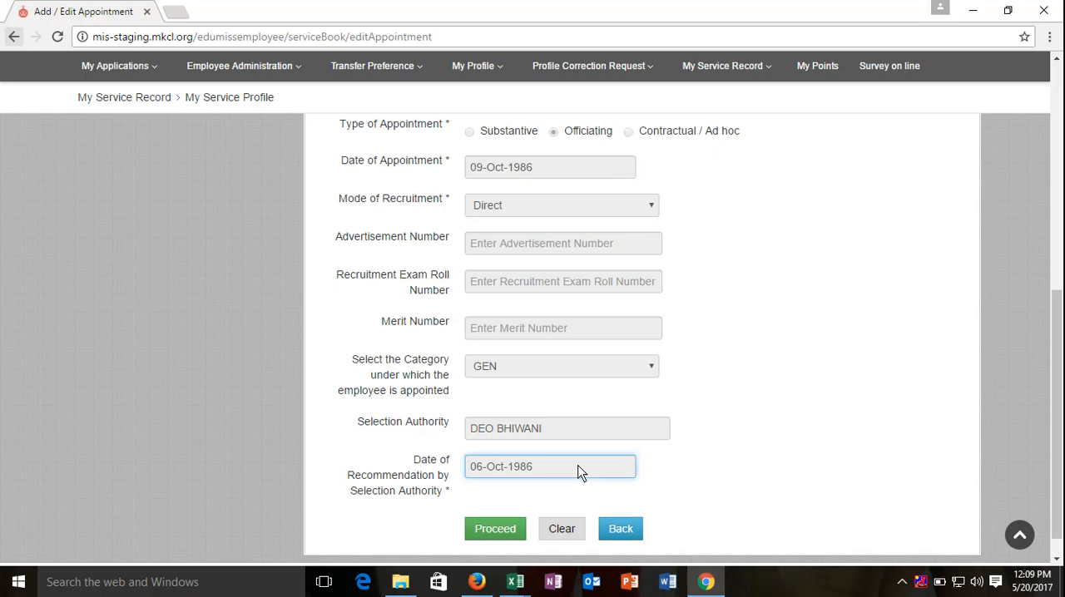
pyautogui.scroll(1, 580, 473)
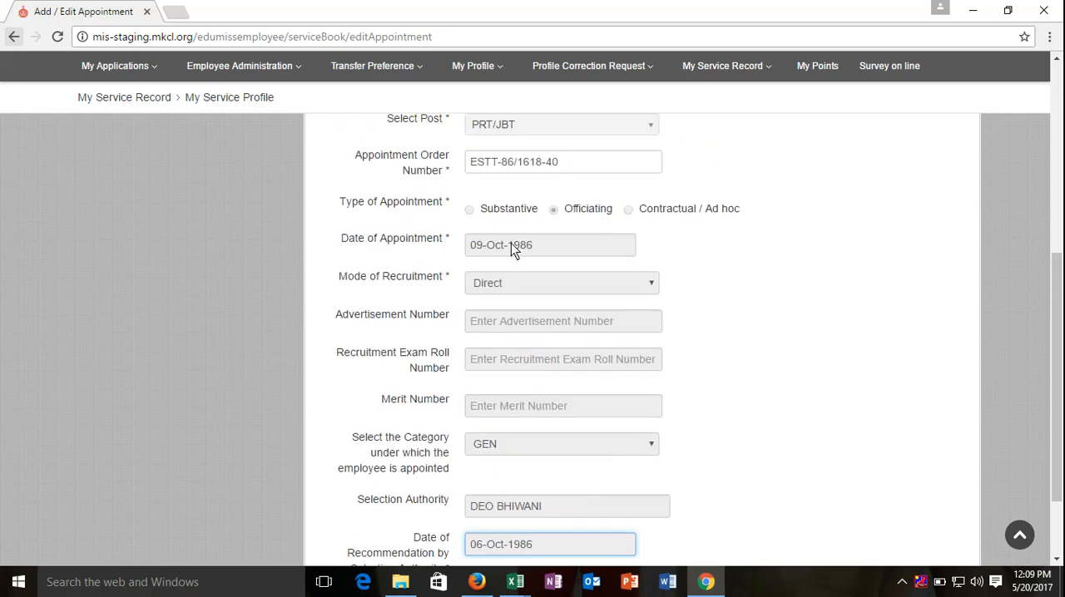
pyautogui.scroll(-2, 511, 243)
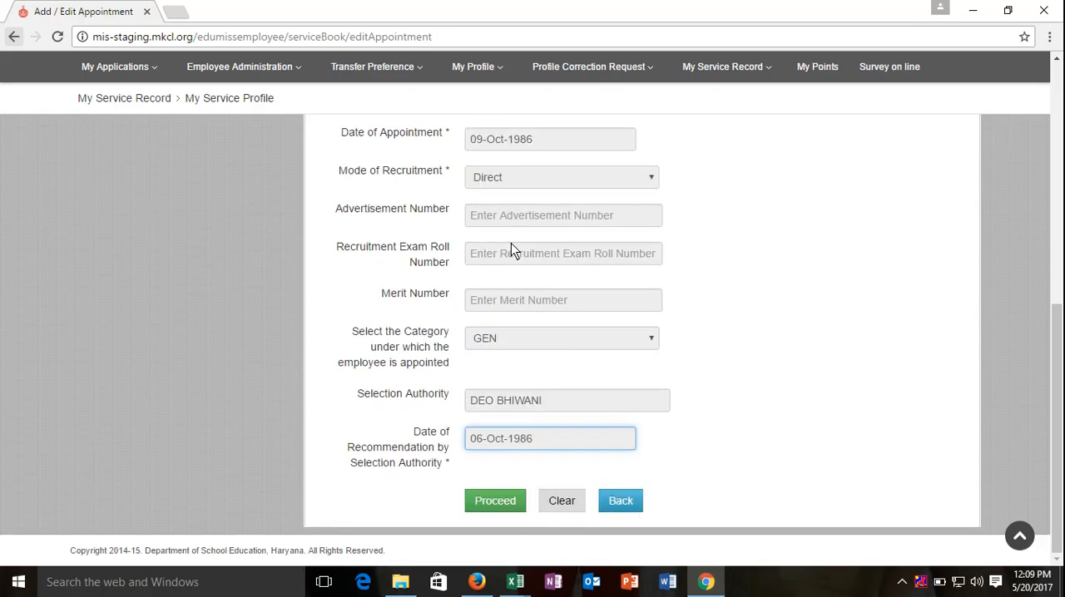
pyautogui.scroll(4, 510, 243)
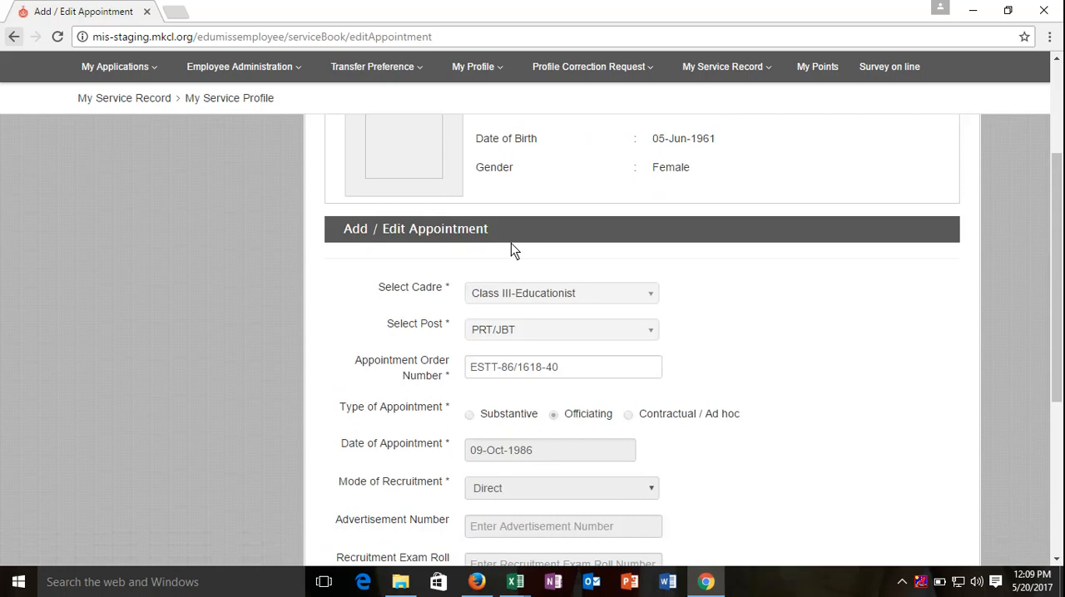
pyautogui.scroll(2, 510, 243)
pyautogui.scroll(-3, 511, 243)
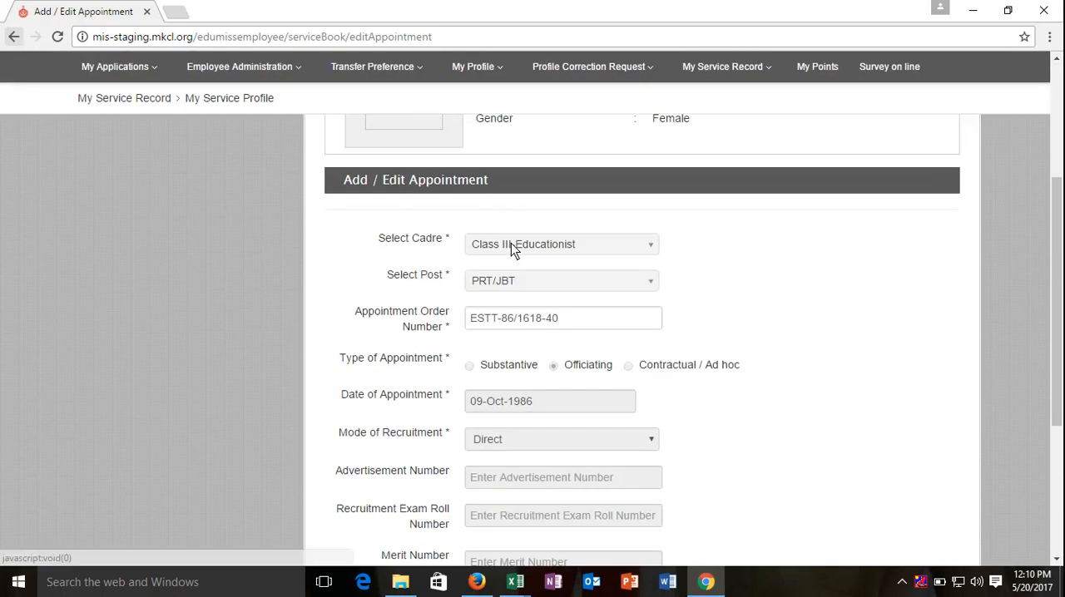
pyautogui.scroll(-3, 511, 243)
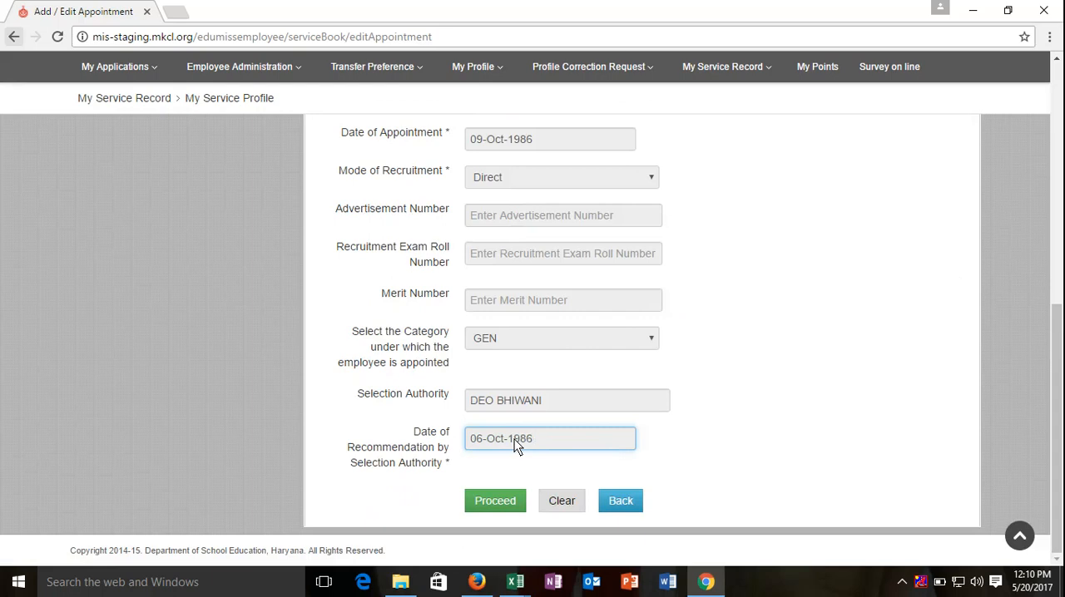
# Step: Proceed with the appointment form as it stands and confirm the appointment details to update the record
pyautogui.click(503, 491)
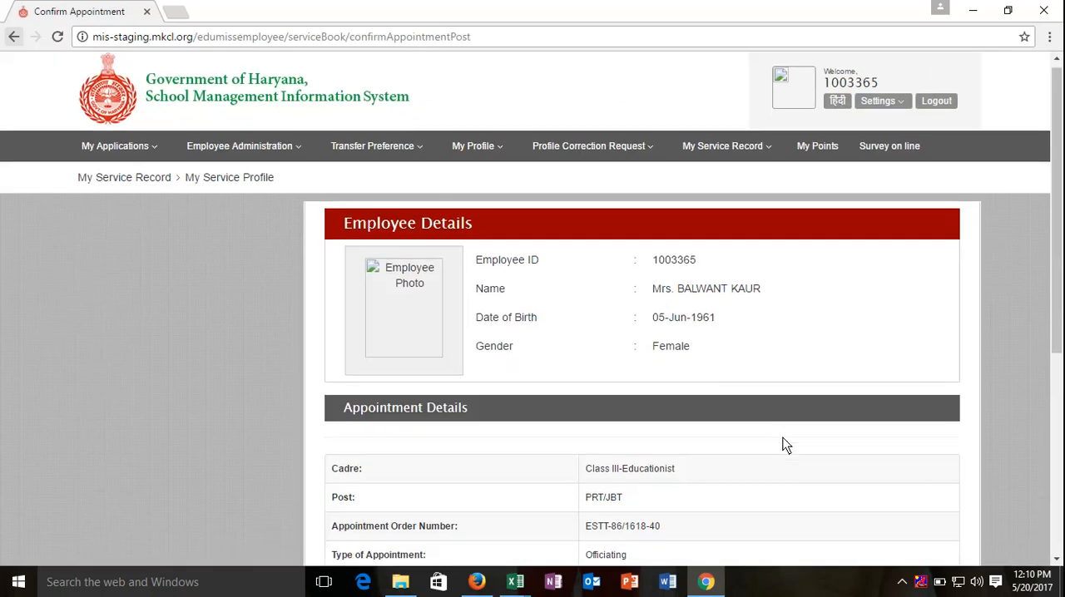
pyautogui.scroll(-4, 781, 445)
pyautogui.click(597, 486)
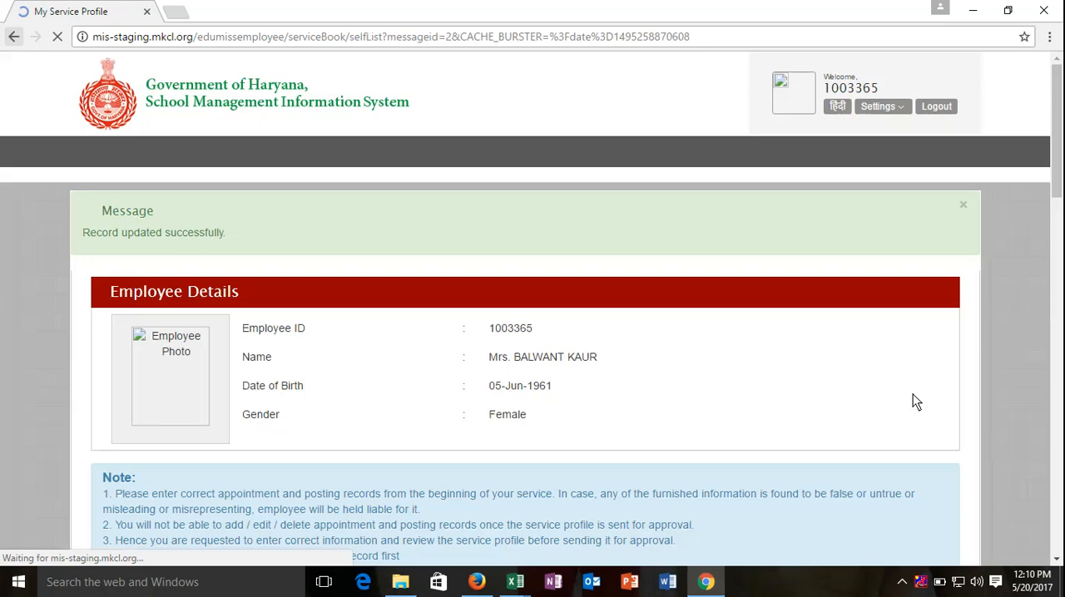
# Step: Open the Class III-Educationist appointment record for editing and change the last two digits of its appointment order number to 50
pyautogui.scroll(-4, 912, 401)
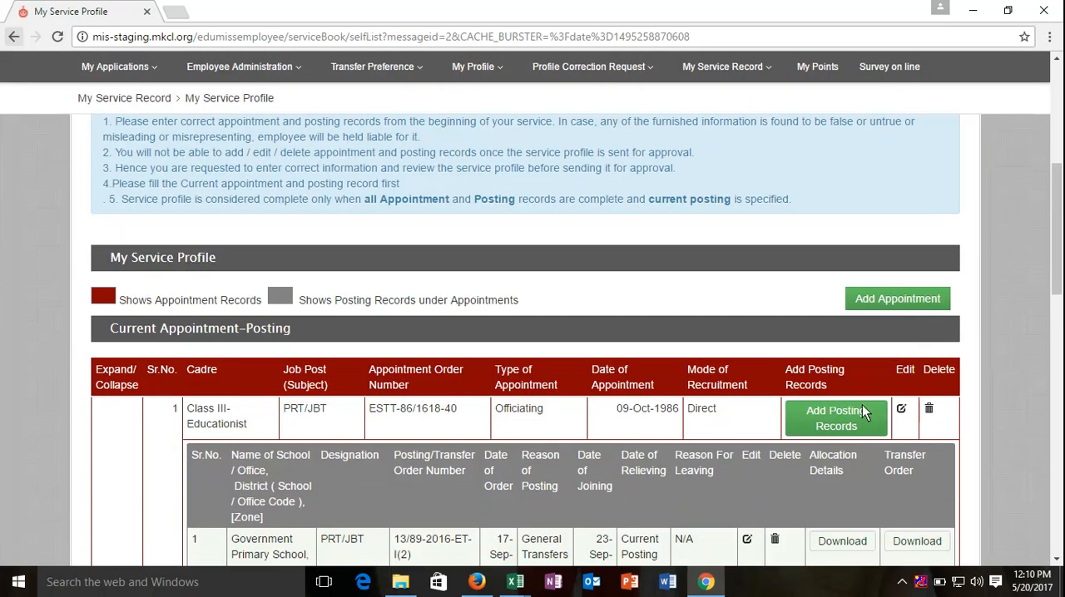
pyautogui.click(900, 409)
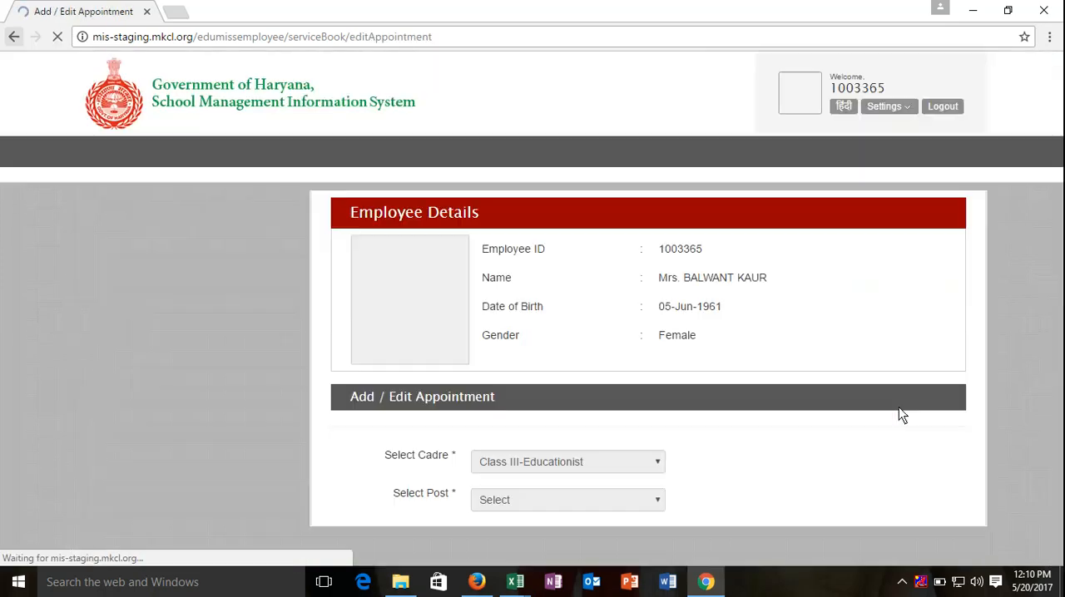
pyautogui.scroll(-3, 832, 391)
pyautogui.click(592, 329)
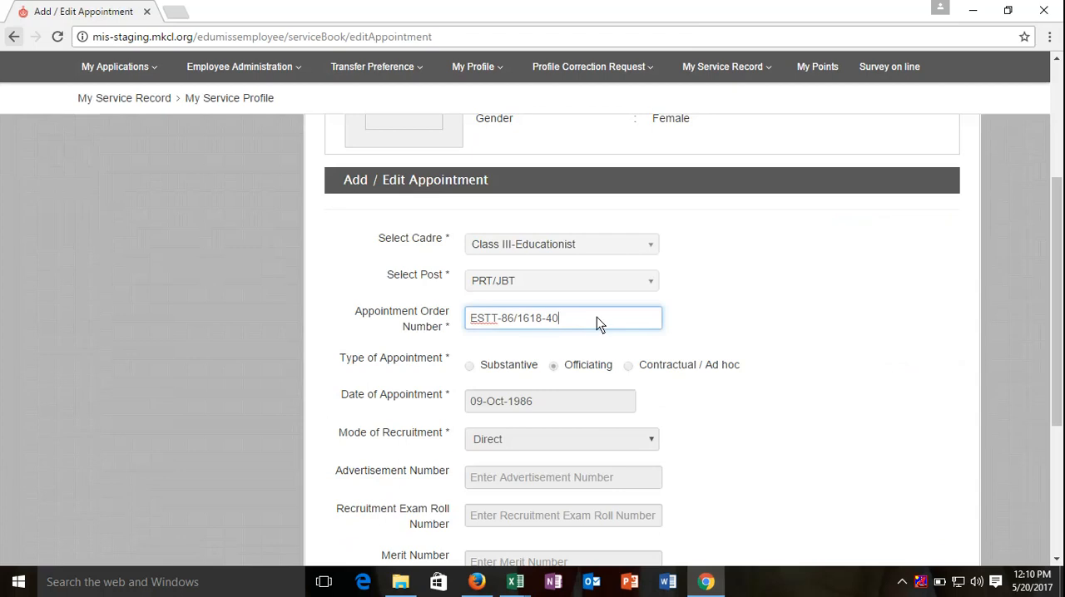
pyautogui.press('BackSpace')
pyautogui.press('BackSpace')
pyautogui.write('50')
# Step: Proceed with the edited appointment, confirm that the entered details are correct and save the record
pyautogui.scroll(-3, 648, 279)
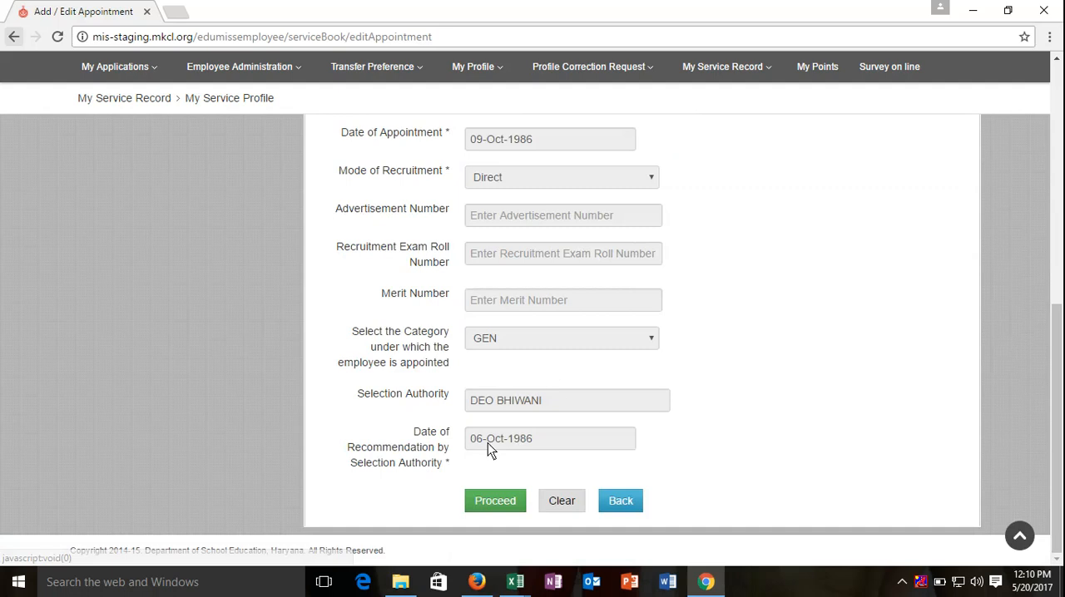
pyautogui.click(494, 501)
pyautogui.scroll(-5, 549, 428)
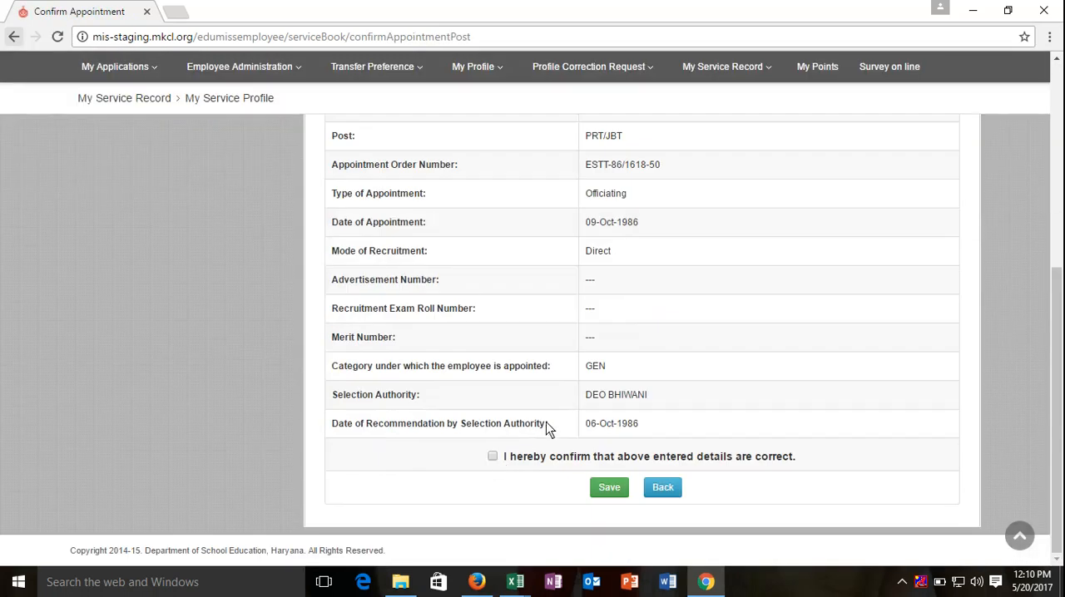
pyautogui.click(493, 457)
pyautogui.click(609, 488)
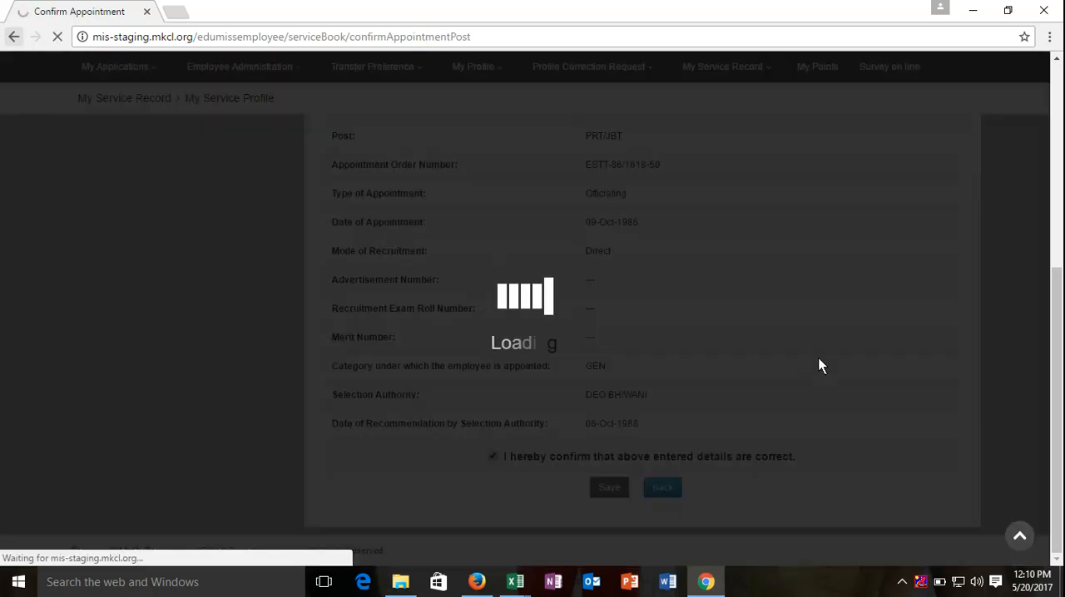
# Step: Open the current posting record at Government Primary School, Dhani Naurangabad for editing and set its date of joining to 22-Sep-2016
pyautogui.scroll(-4, 820, 356)
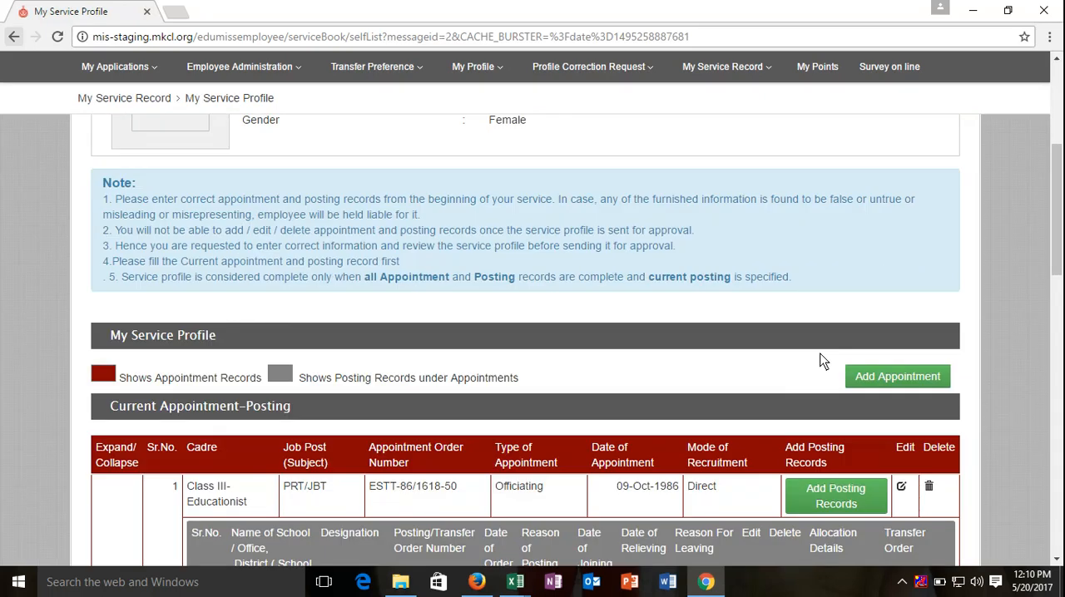
pyautogui.scroll(-4, 819, 358)
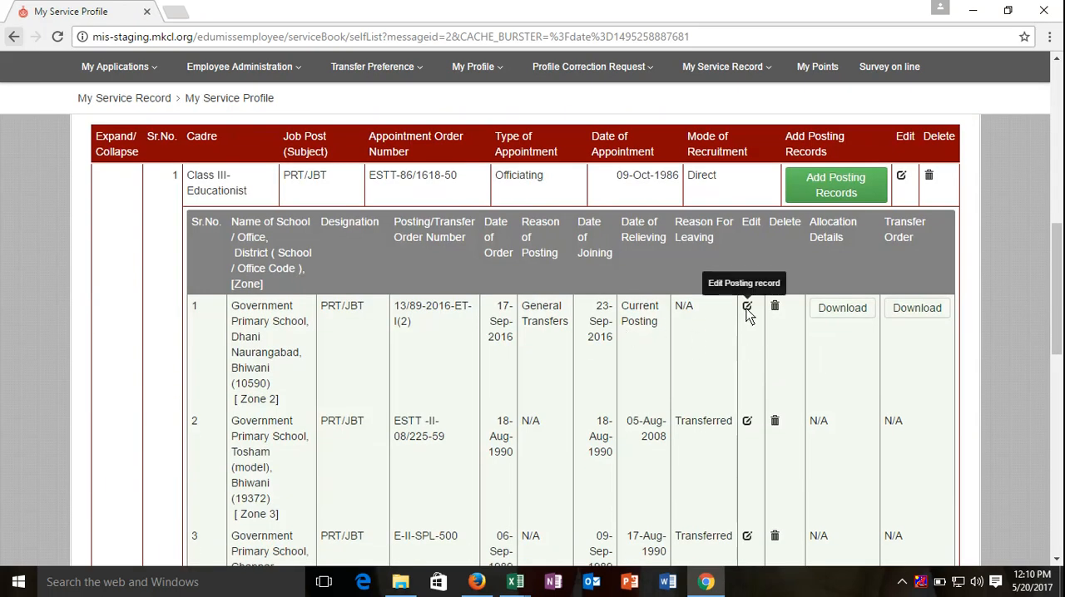
pyautogui.click(746, 309)
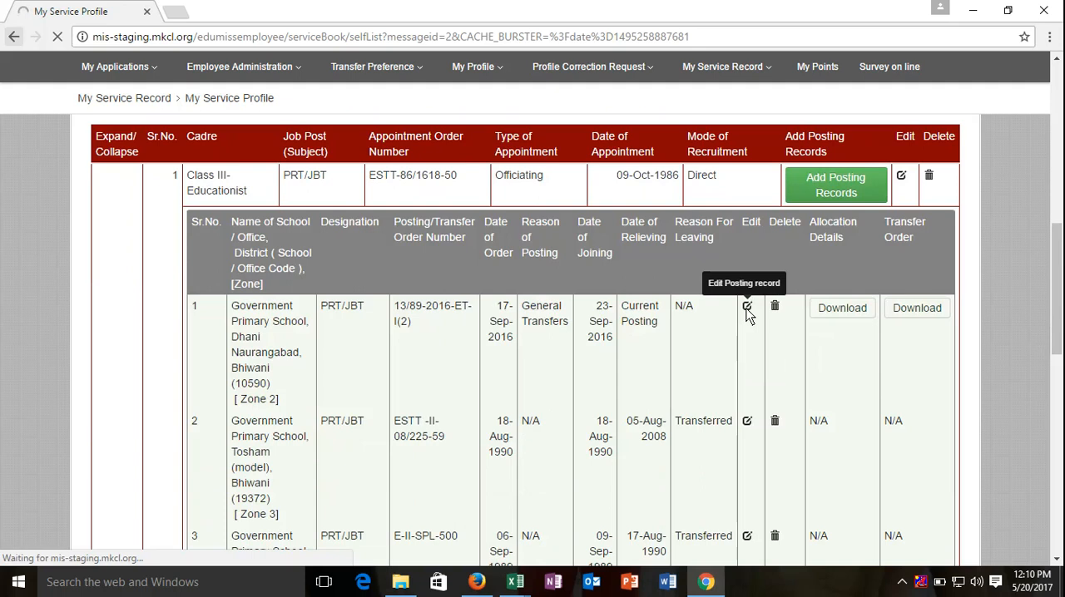
pyautogui.scroll(-5, 746, 316)
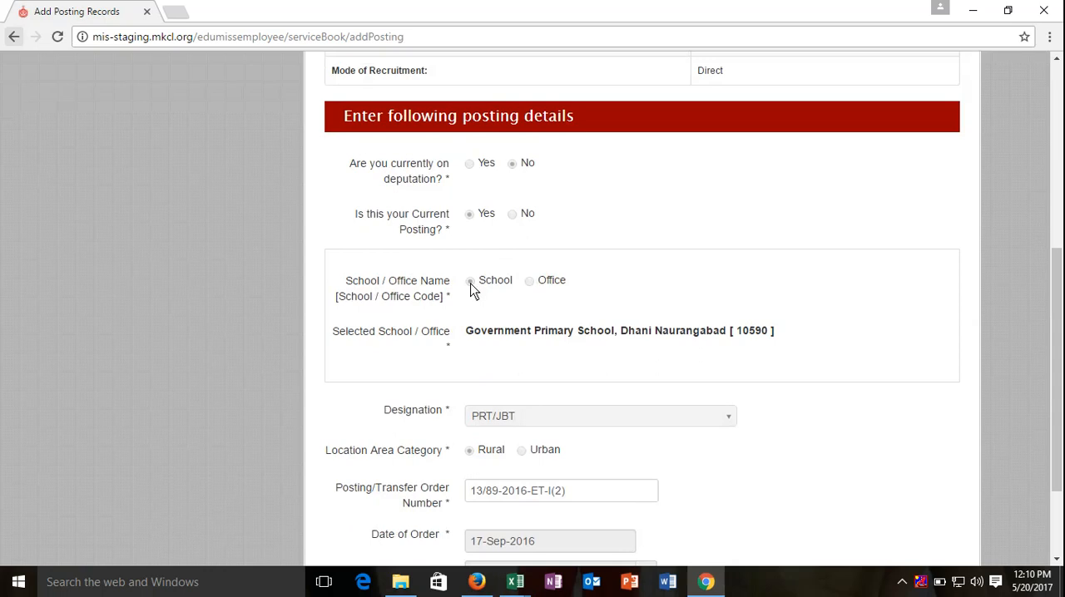
pyautogui.scroll(-3, 470, 289)
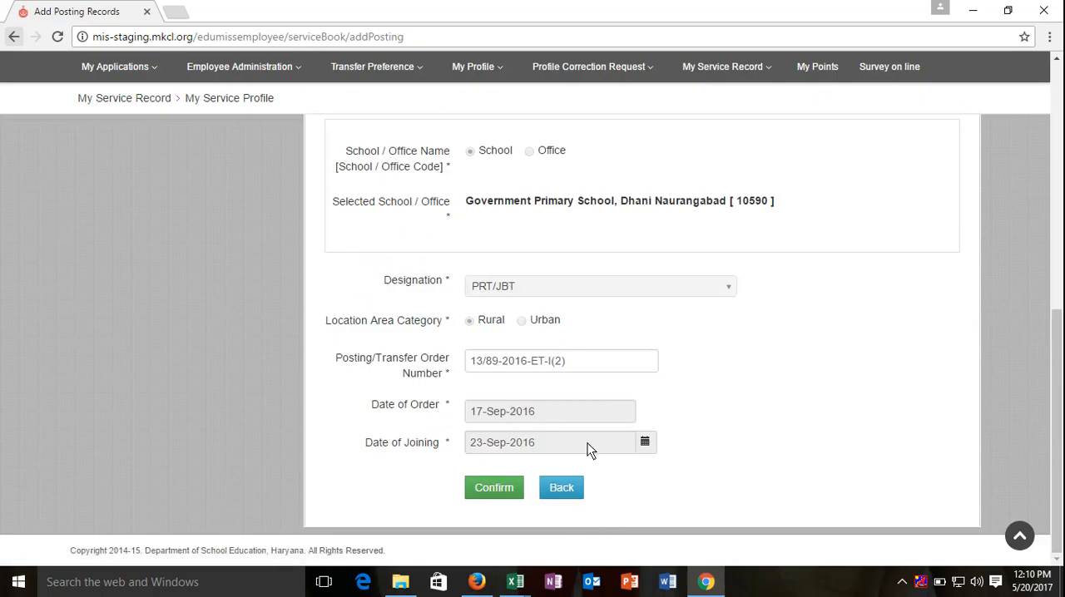
pyautogui.click(646, 443)
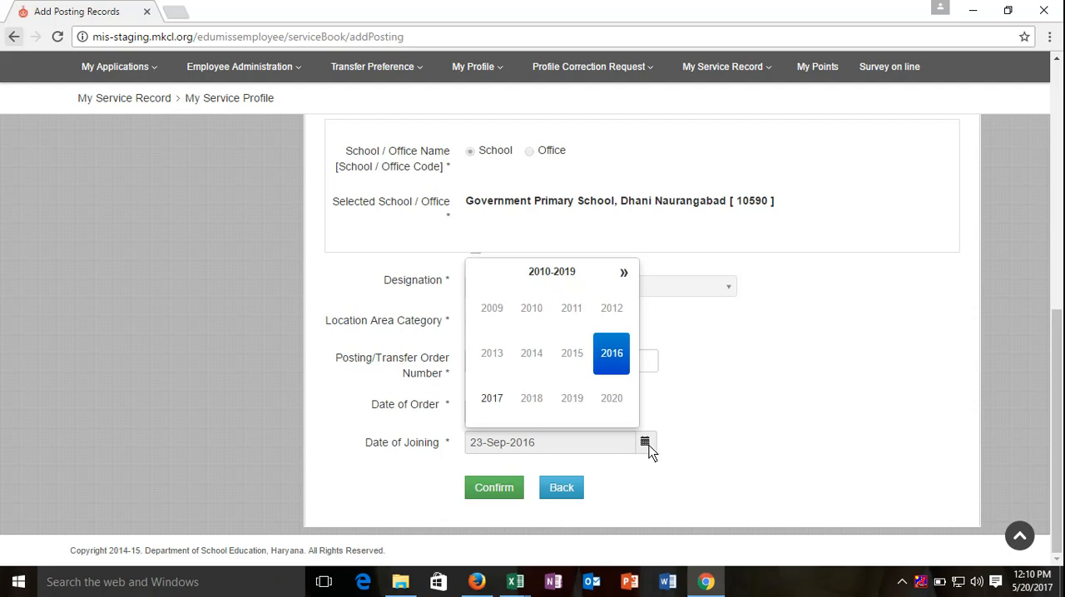
pyautogui.click(610, 358)
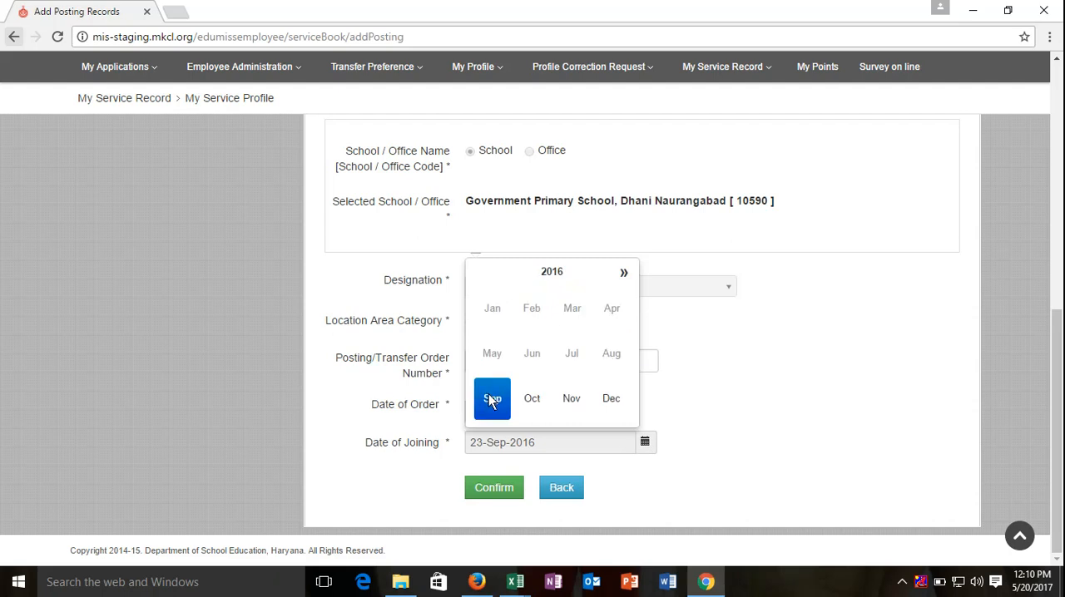
pyautogui.click(492, 399)
pyautogui.click(574, 381)
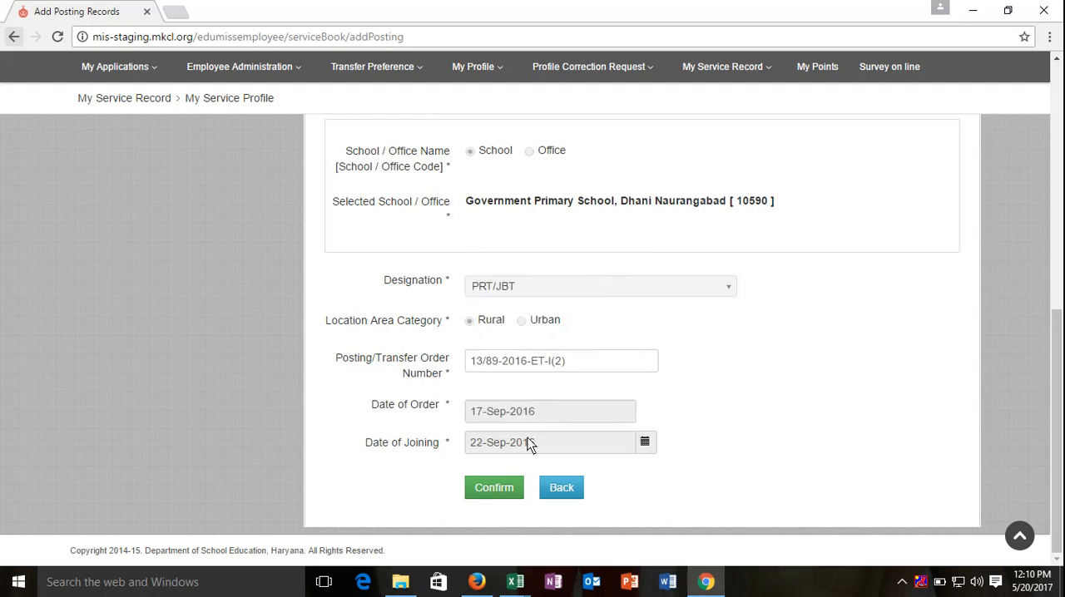
# Step: Submit the edited Dhani Naurangabad posting, declare its details correct and save it
pyautogui.click(503, 486)
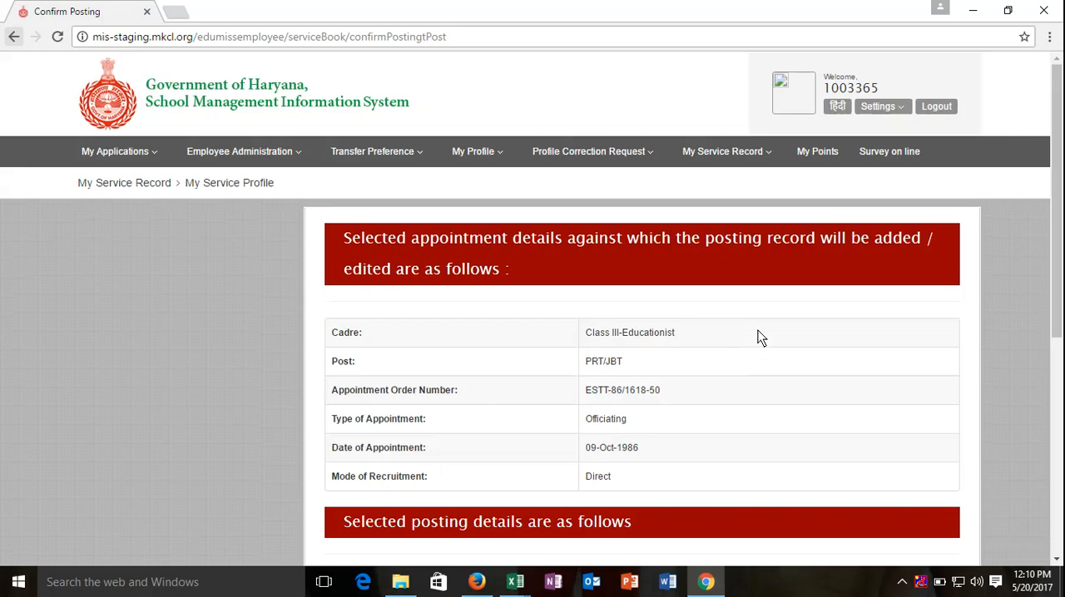
pyautogui.scroll(-5, 755, 335)
pyautogui.click(558, 459)
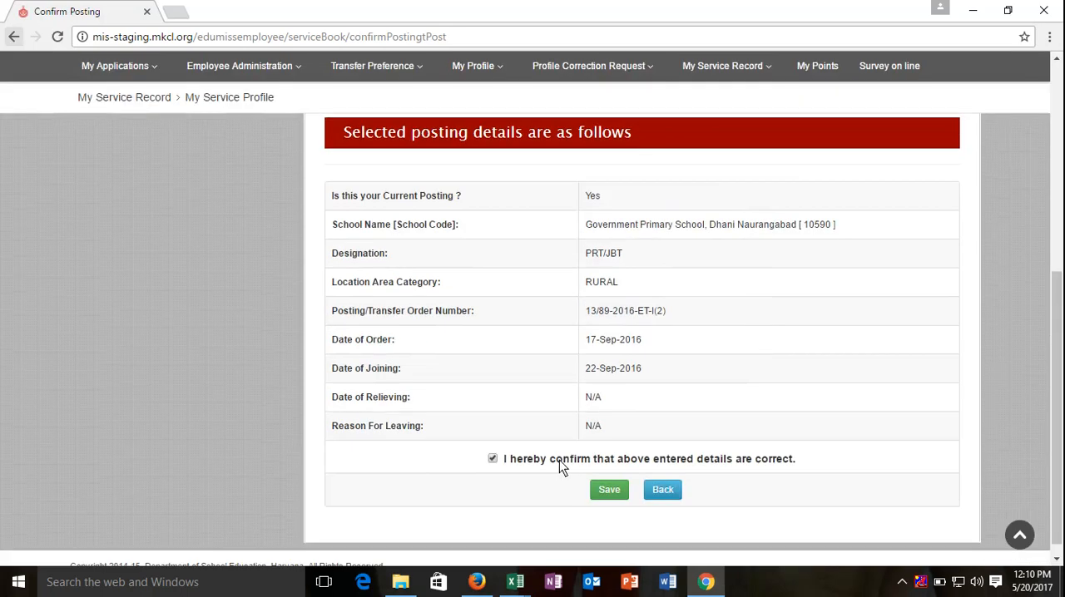
pyautogui.click(608, 490)
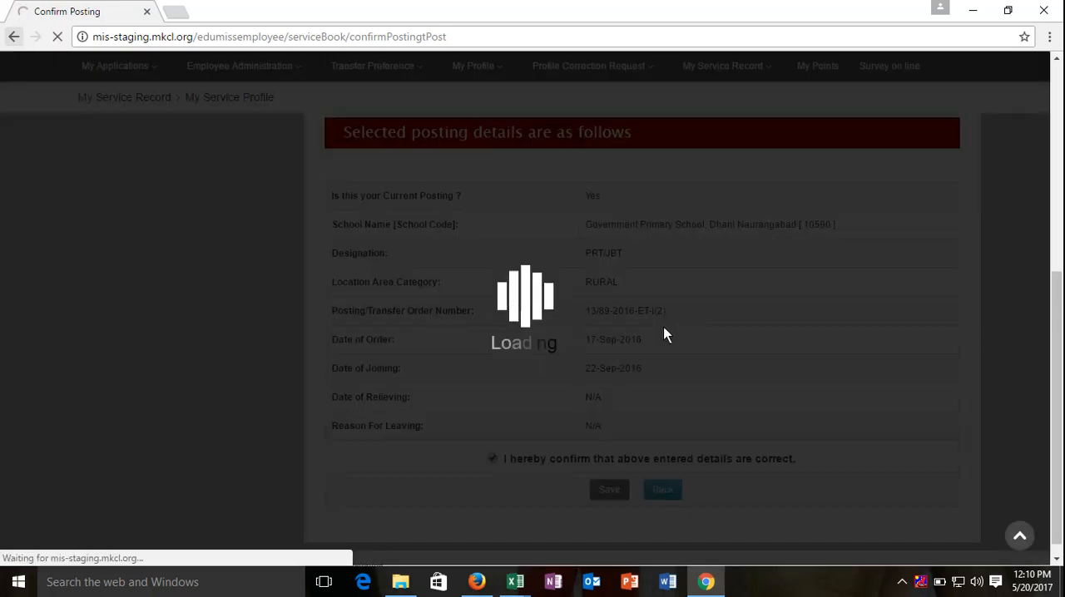
# Step: Open the Government Primary School, Tosham (model) posting for editing and examine its designation, appointment post, dates and reason for leaving
pyautogui.scroll(-8, 665, 330)
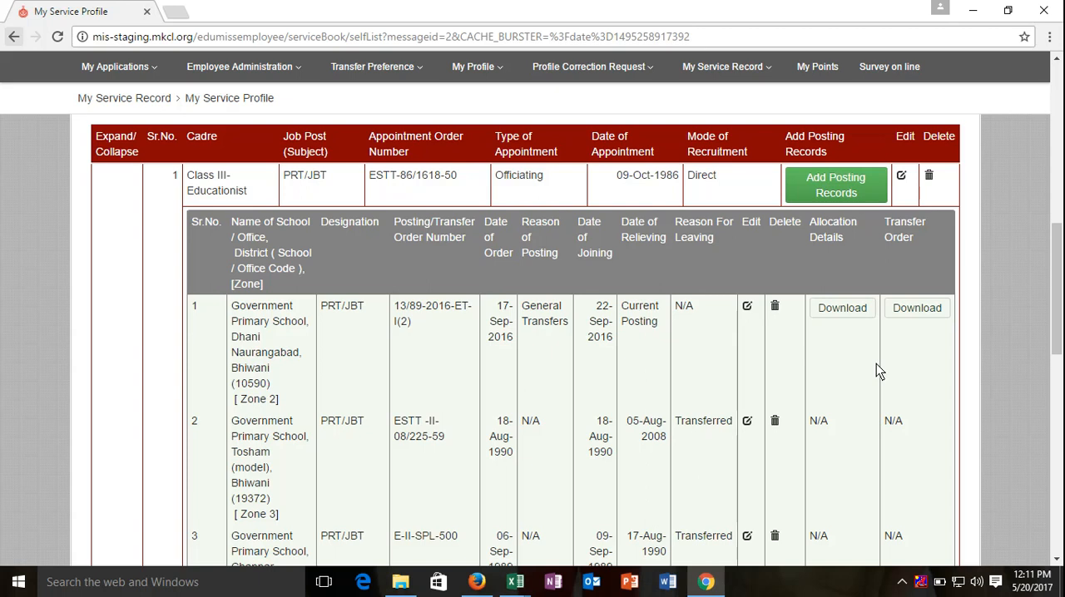
pyautogui.click(747, 423)
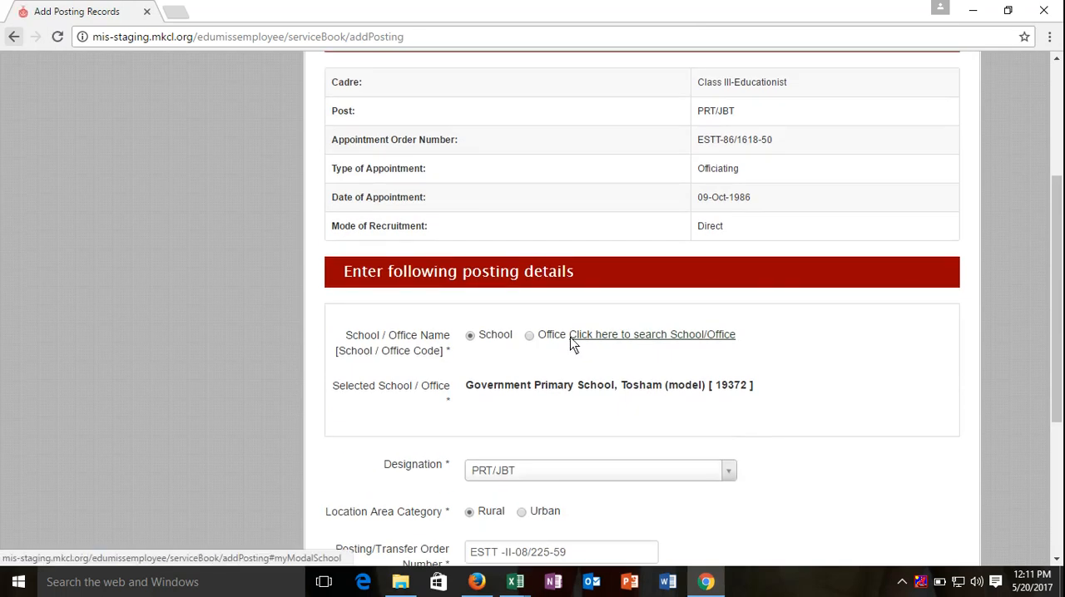
pyautogui.click(521, 471)
pyautogui.click(521, 471)
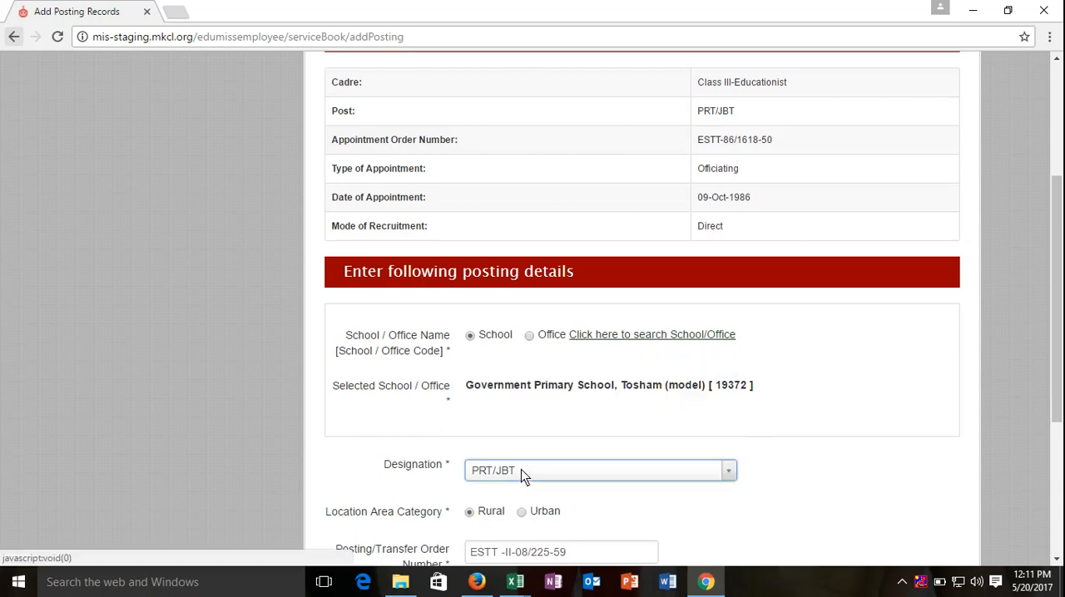
pyautogui.scroll(2, 521, 470)
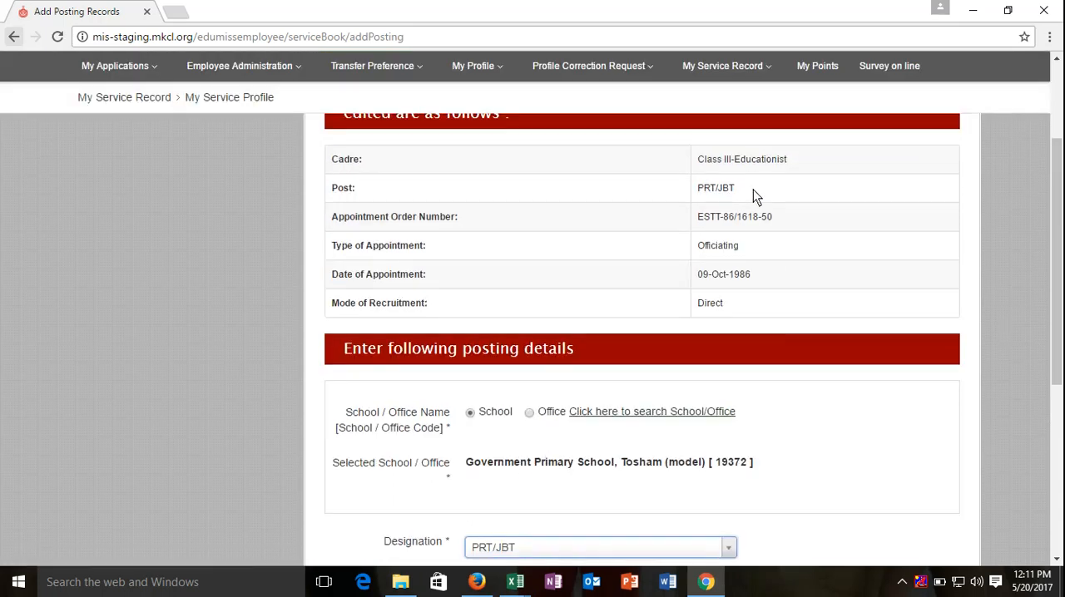
pyautogui.moveTo(753, 189); pyautogui.dragTo(690, 185)
pyautogui.scroll(-5, 661, 246)
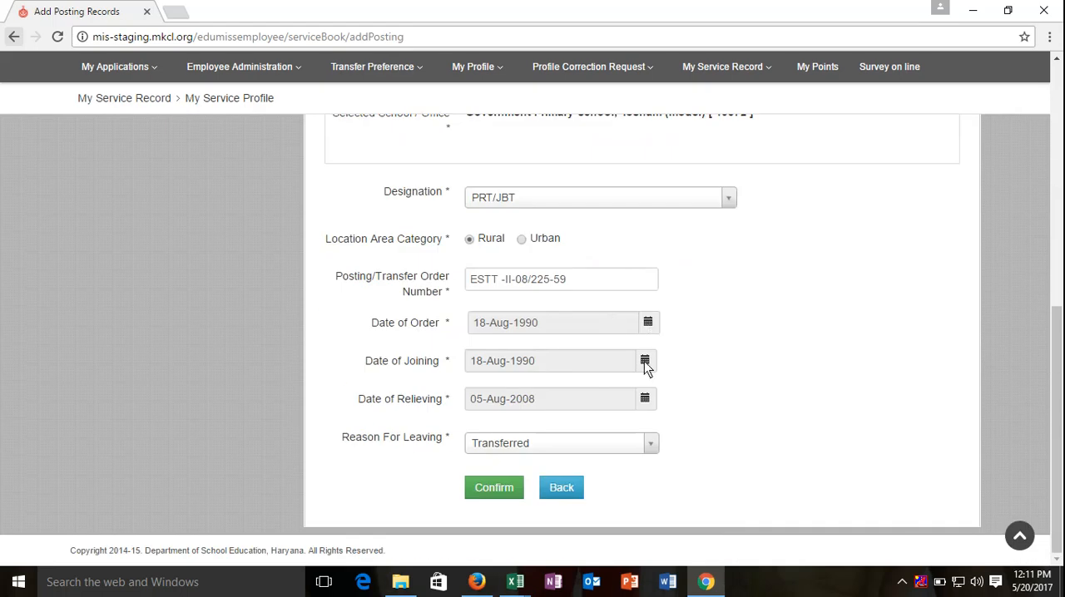
pyautogui.click(653, 448)
pyautogui.click(652, 448)
pyautogui.click(653, 448)
pyautogui.click(653, 448)
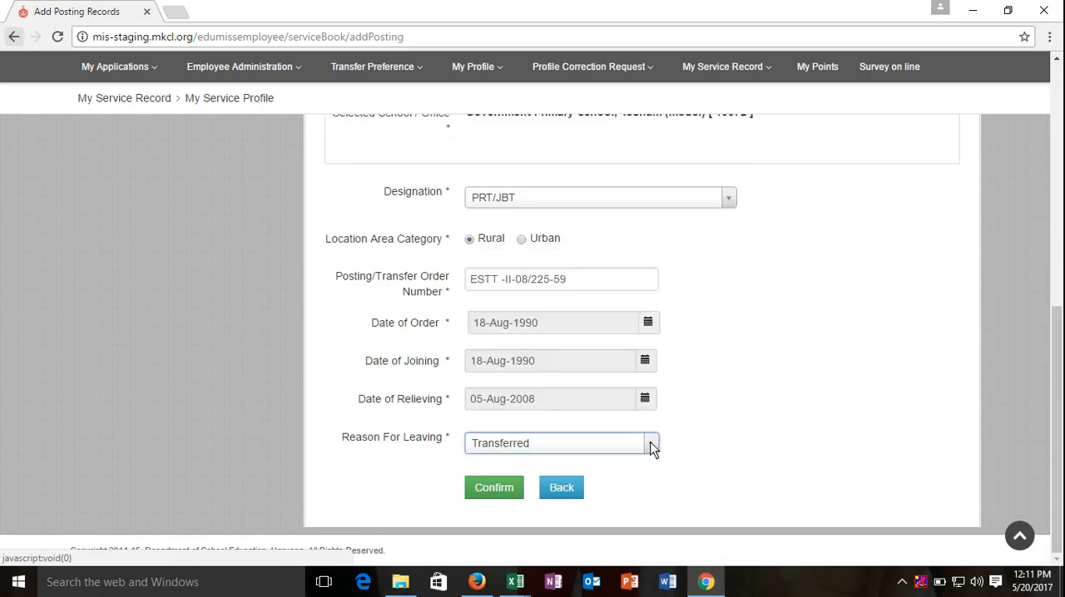
# Step: Submit the Tosham (model) posting as it stands, confirm its details and save the record
pyautogui.click(498, 487)
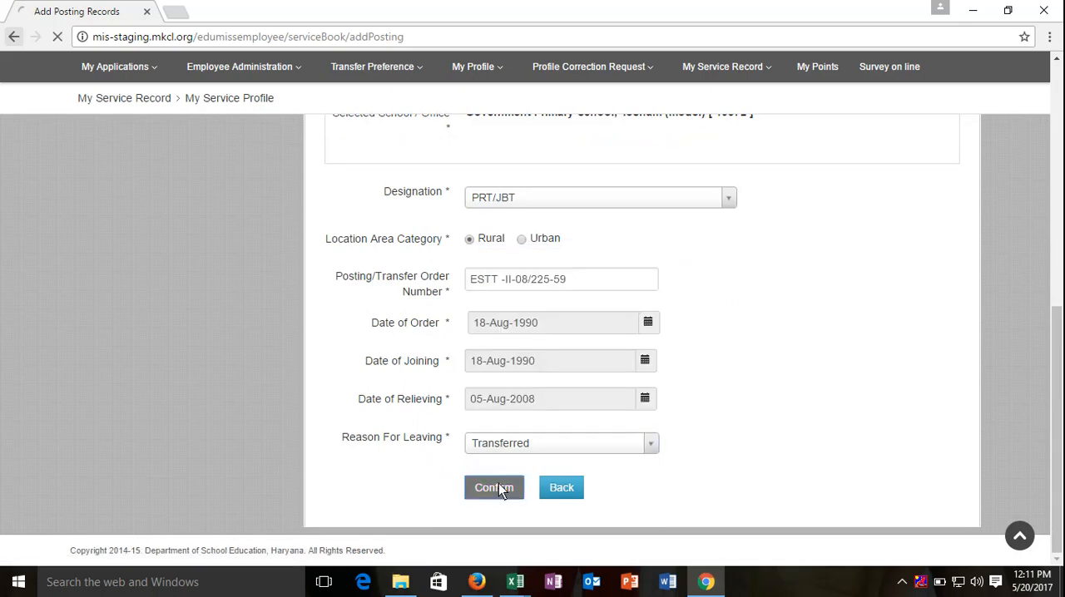
pyautogui.scroll(-3, 668, 409)
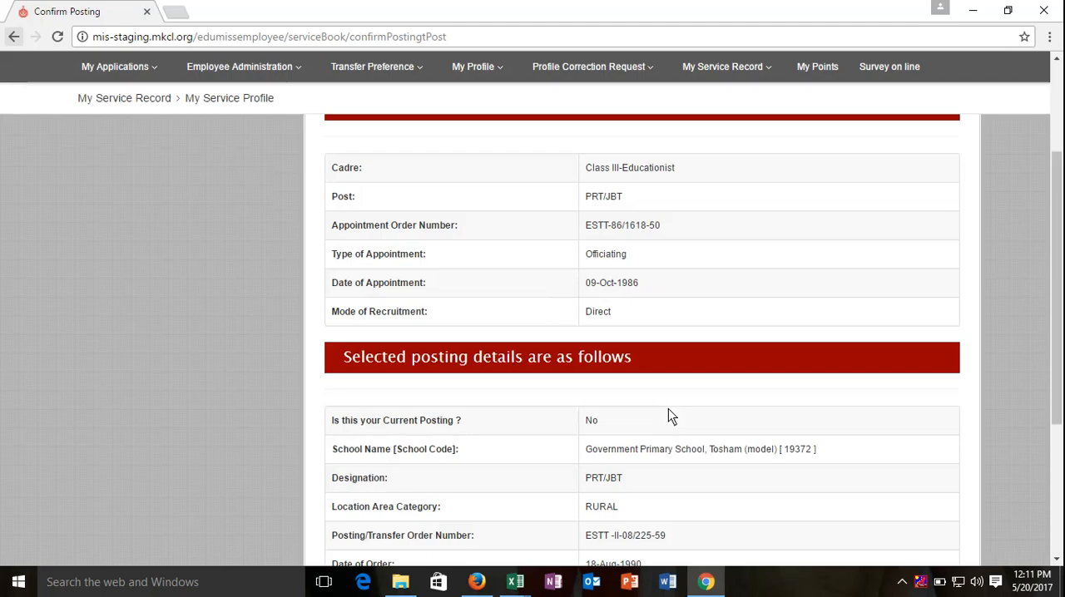
pyautogui.scroll(-3, 668, 409)
pyautogui.click(532, 444)
pyautogui.click(606, 474)
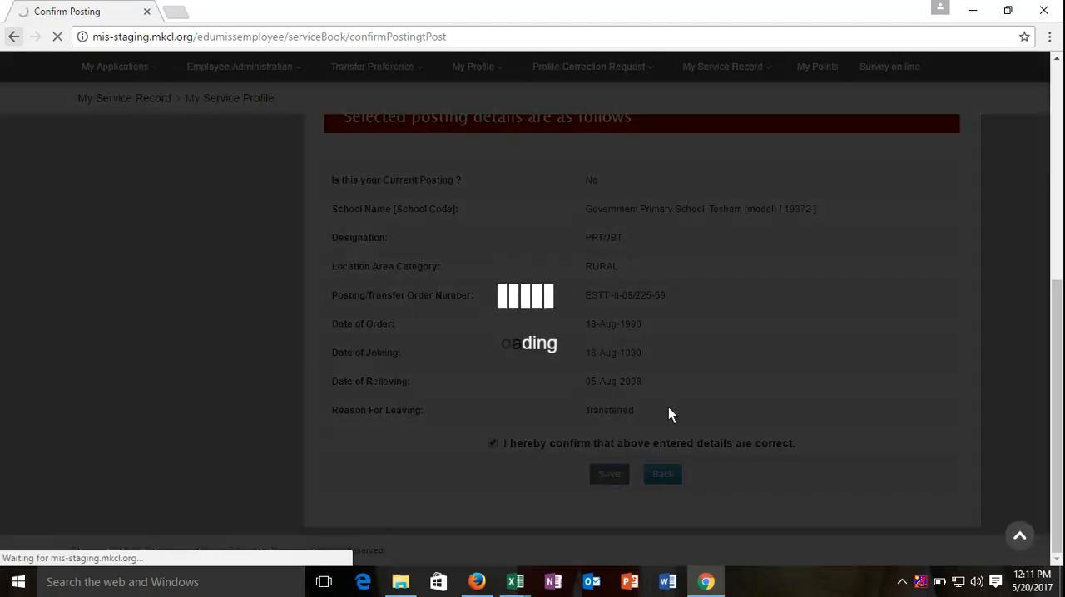
# Step: Delete the posting record of Government Primary School, Tosham (model) and confirm its removal
pyautogui.scroll(-5, 667, 407)
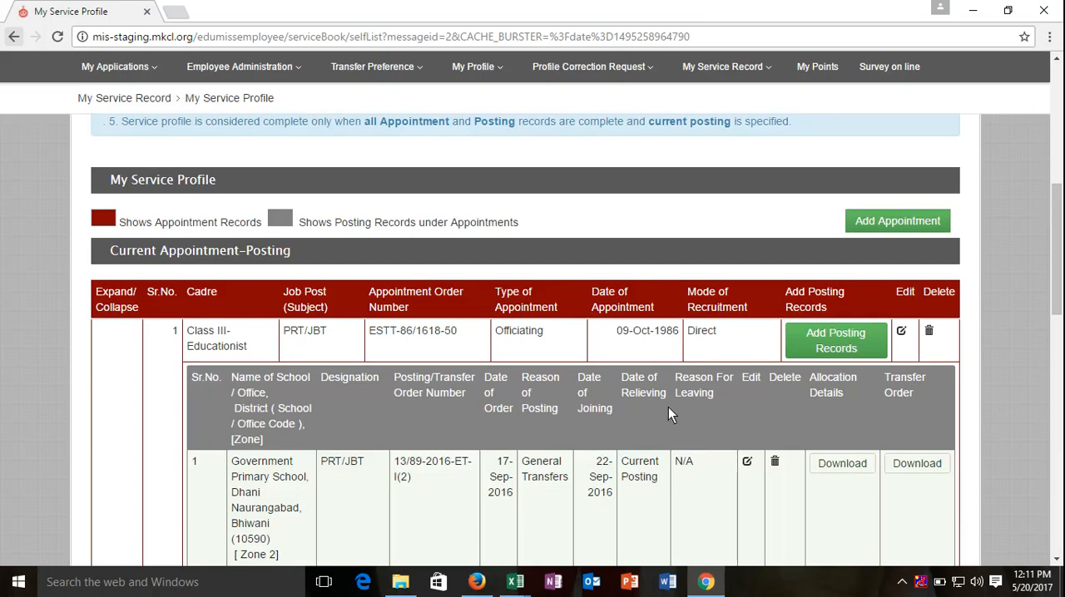
pyautogui.scroll(-4, 668, 407)
pyautogui.scroll(2, 668, 411)
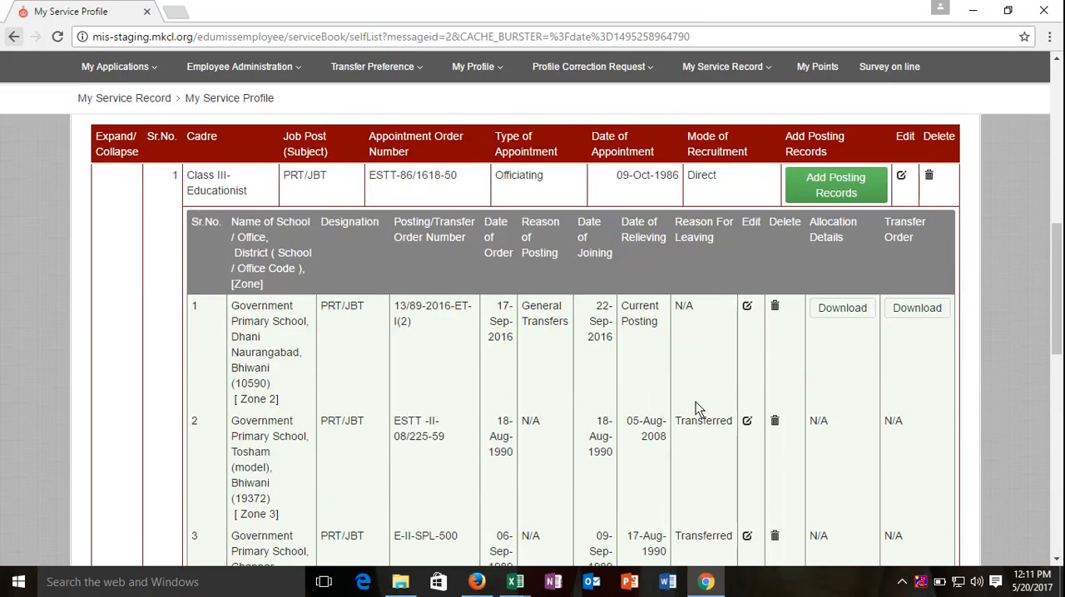
pyautogui.click(774, 423)
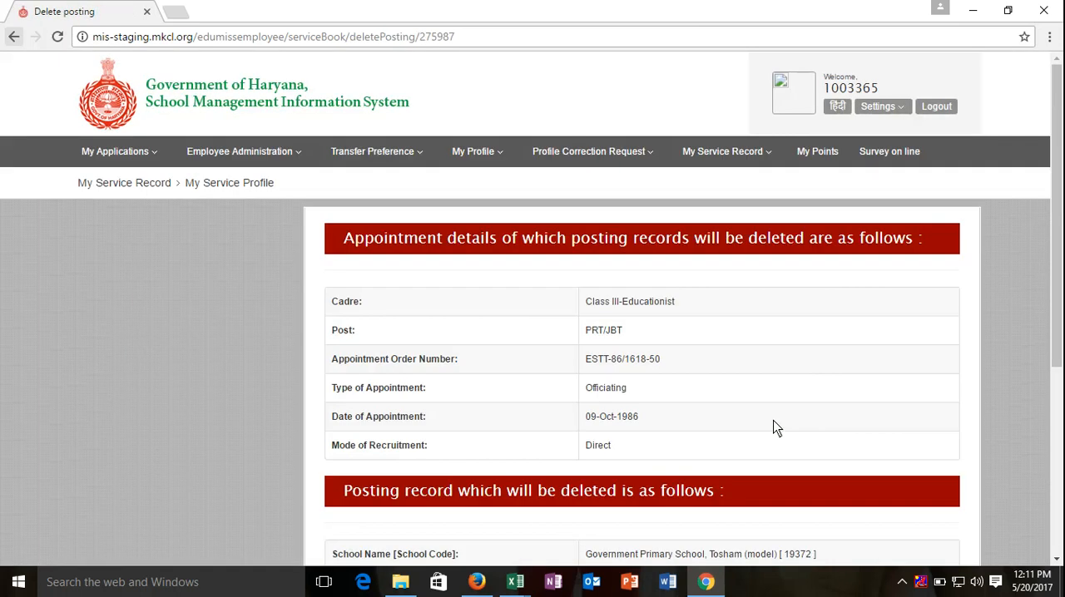
pyautogui.scroll(-5, 774, 428)
pyautogui.click(604, 473)
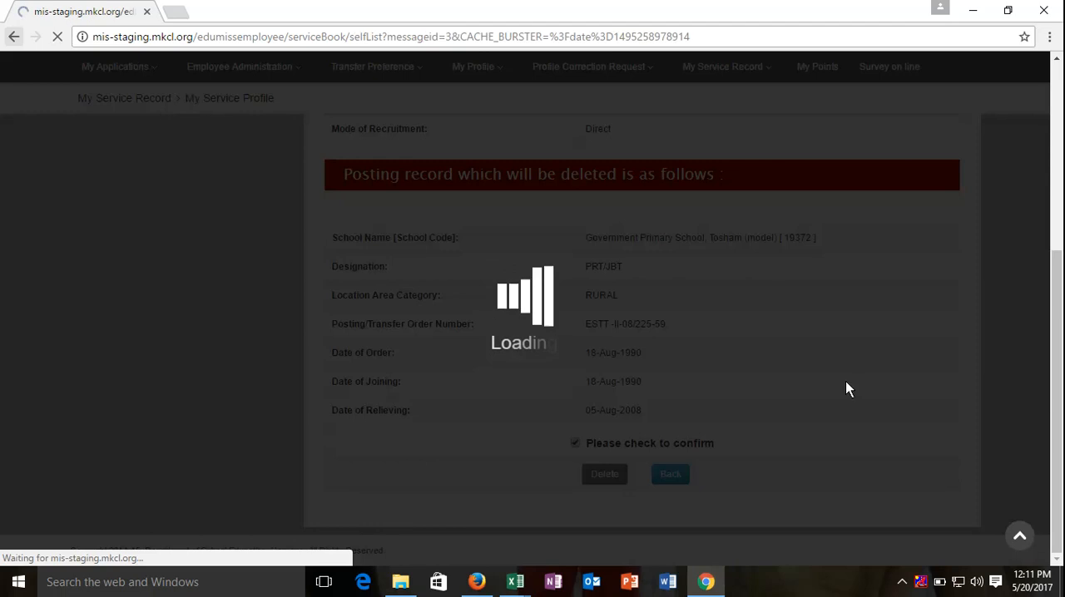
# Step: Review the posting records under the current appointment down to the oldest, and check the Previous Appointment-Postings section
pyautogui.scroll(-5, 845, 389)
pyautogui.scroll(-3, 845, 383)
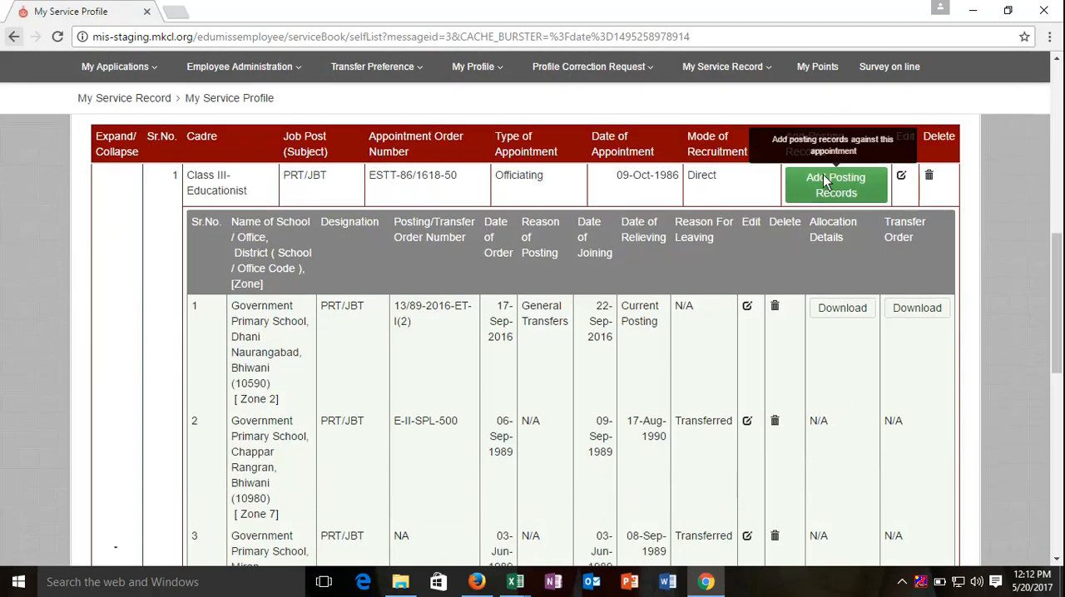
pyautogui.scroll(2, 826, 182)
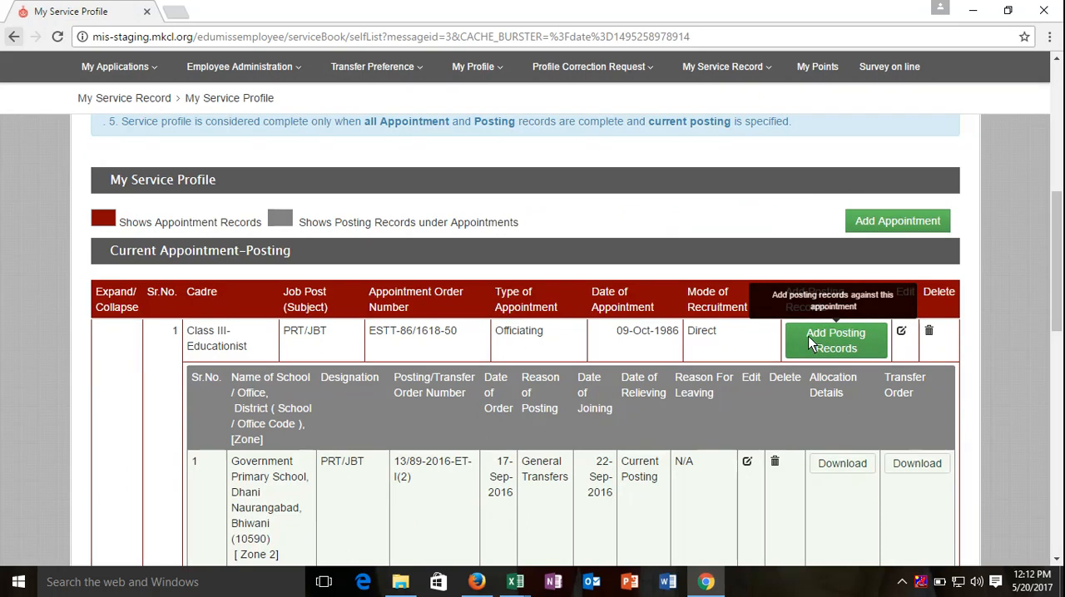
pyautogui.scroll(-5, 408, 266)
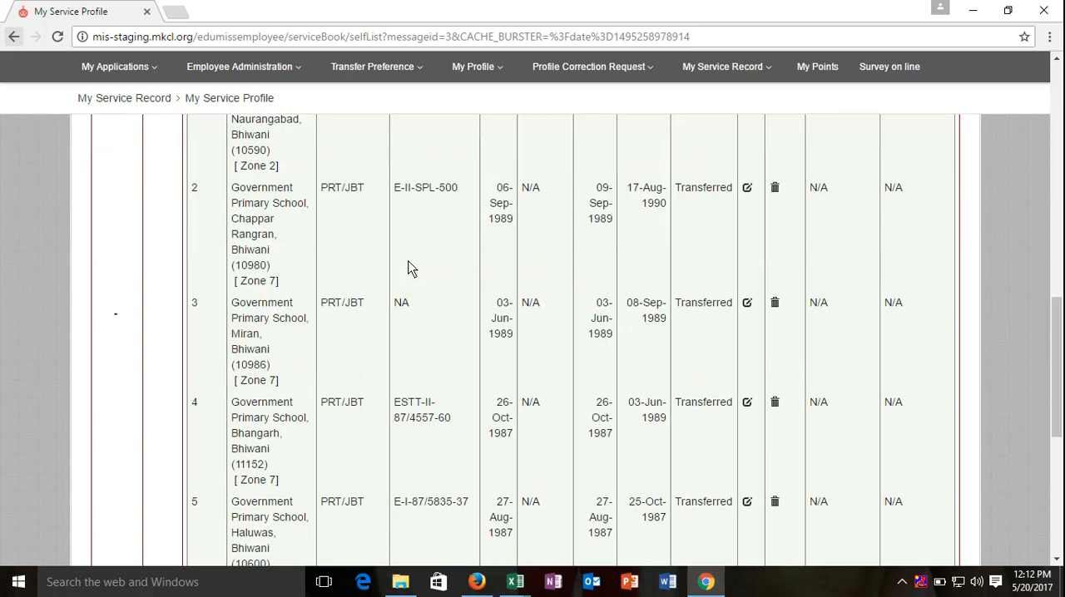
pyautogui.scroll(-5, 408, 268)
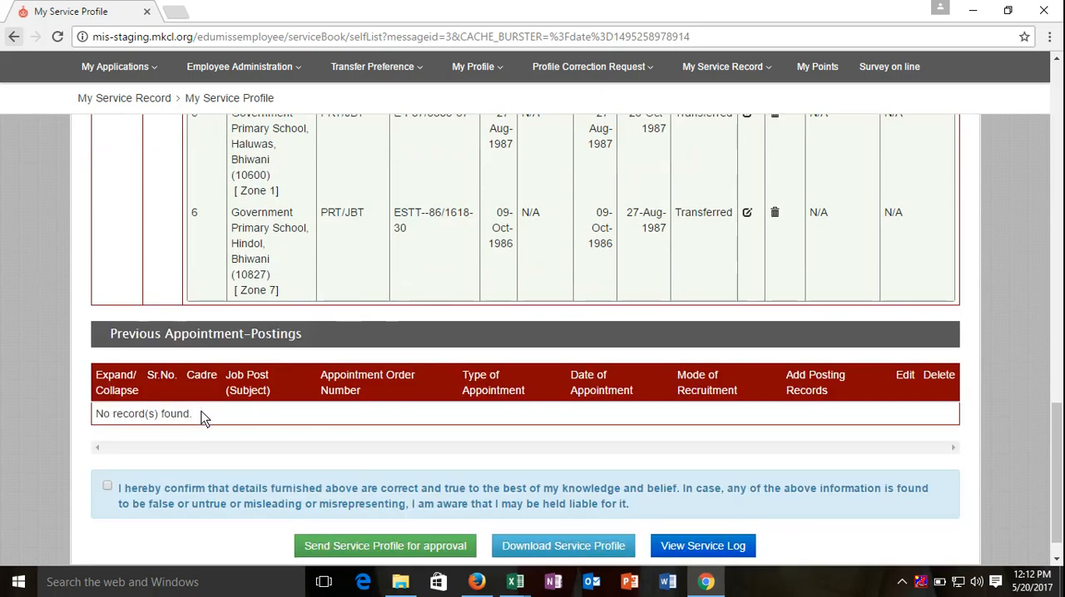
pyautogui.moveTo(204, 414); pyautogui.dragTo(94, 411)
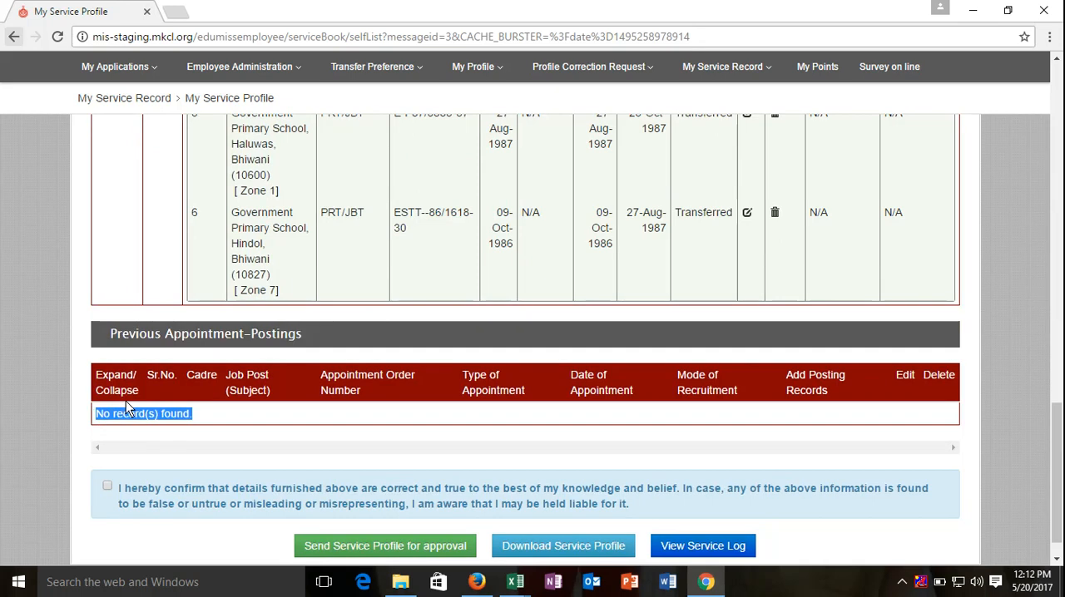
# Step: Accept the declaration that the furnished details are correct, send the service profile for approval and confirm the submission
pyautogui.scroll(6, 373, 380)
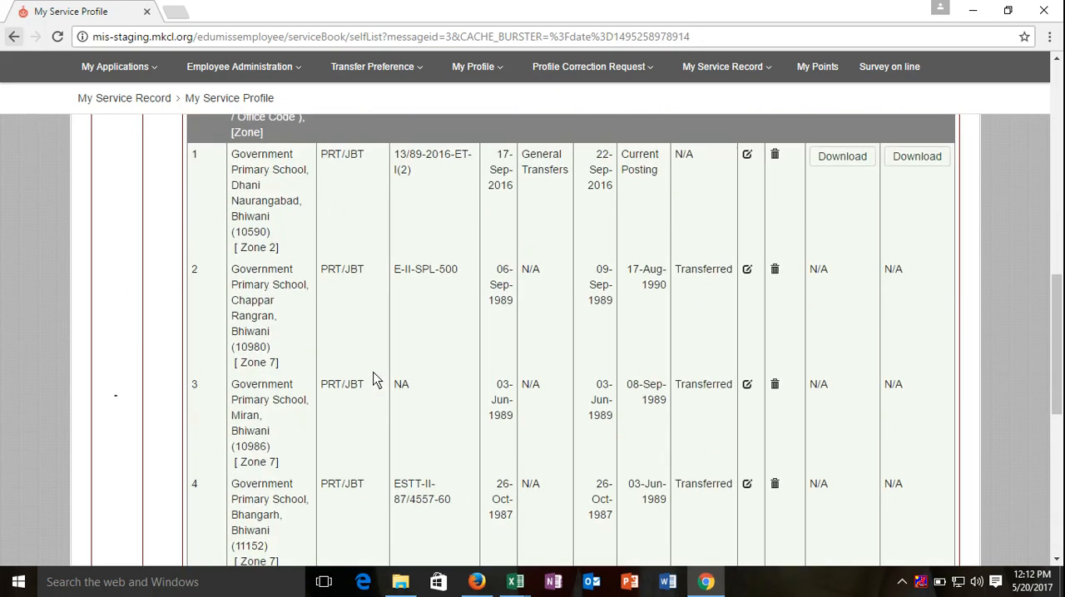
pyautogui.scroll(4, 373, 380)
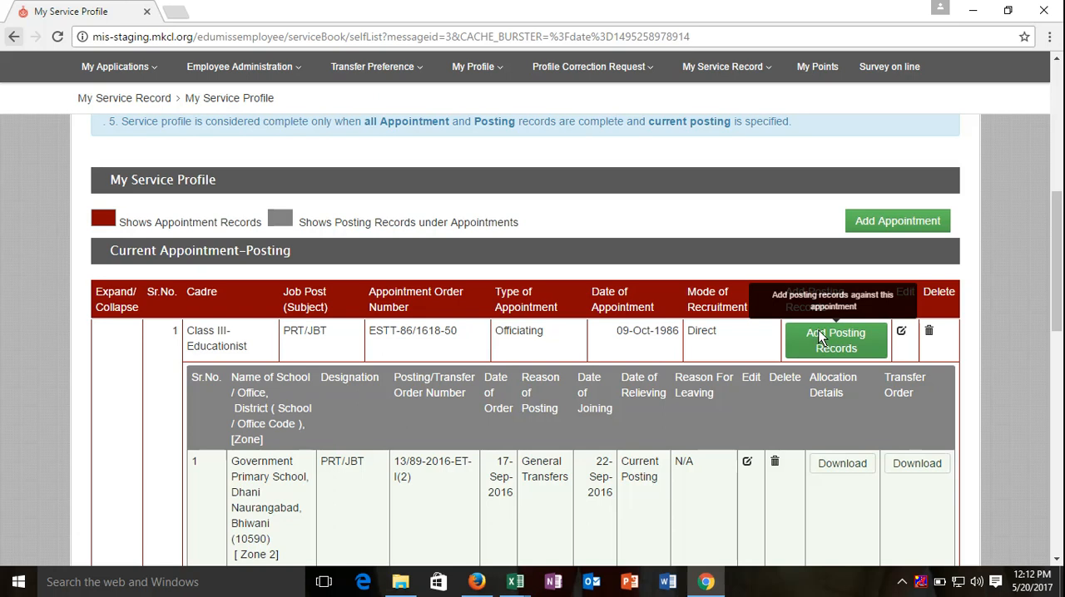
pyautogui.scroll(-12, 821, 337)
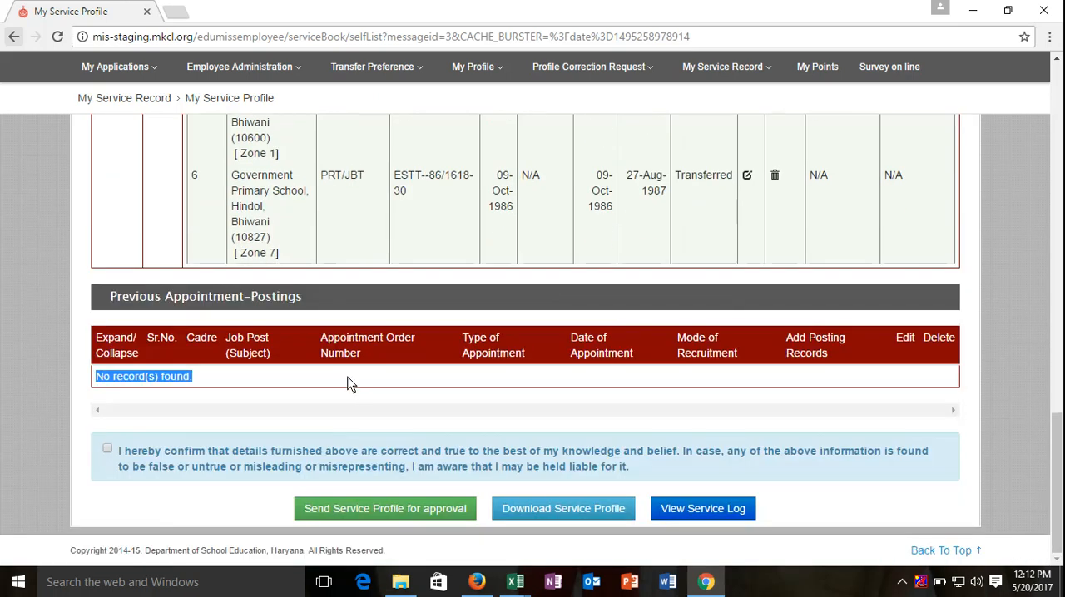
pyautogui.click(350, 383)
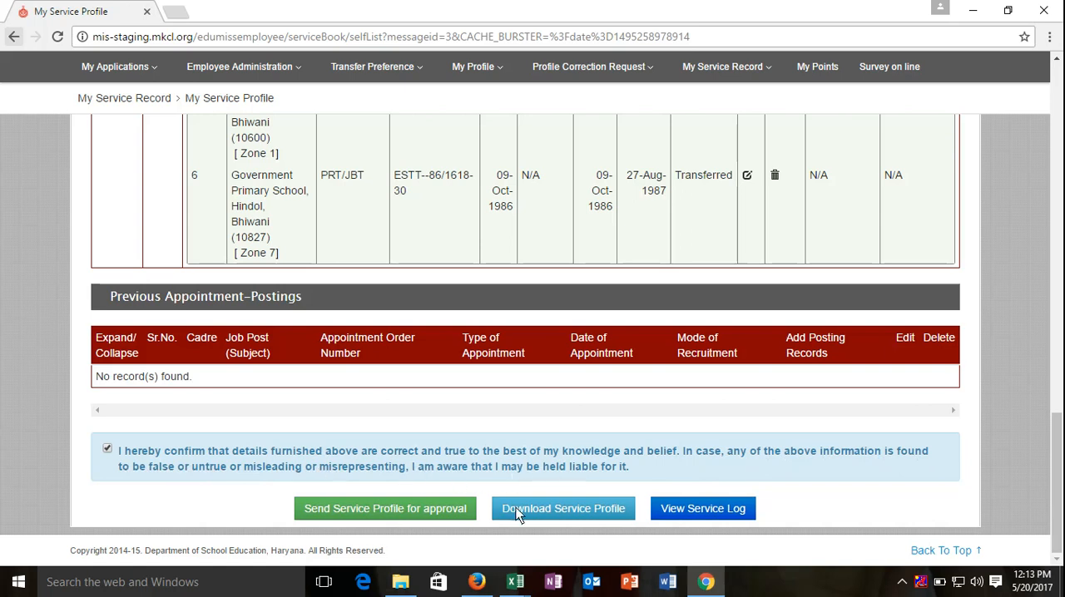
pyautogui.click(382, 509)
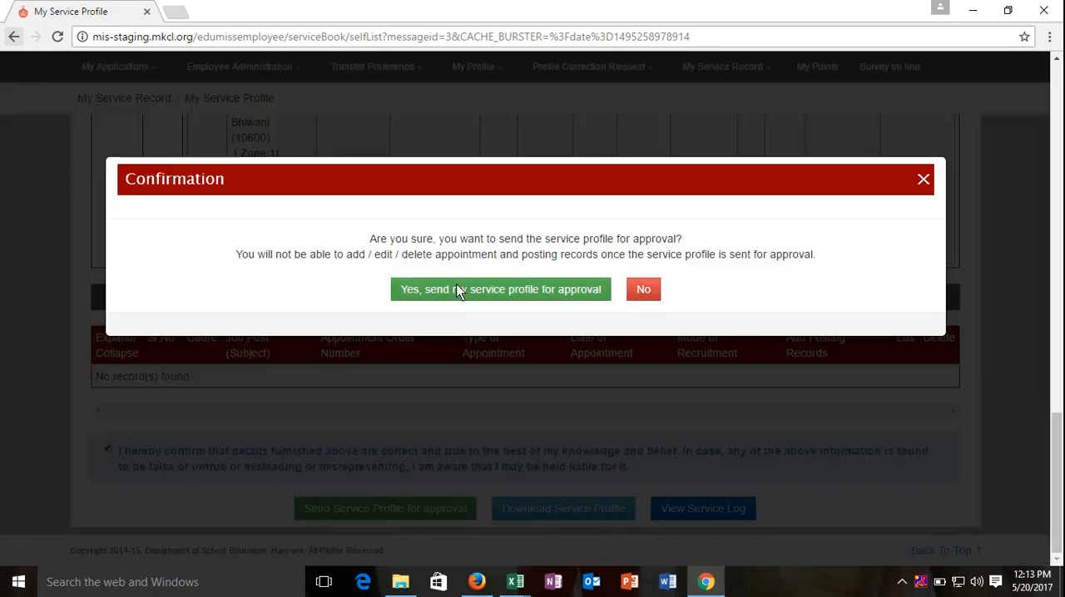
pyautogui.click(457, 289)
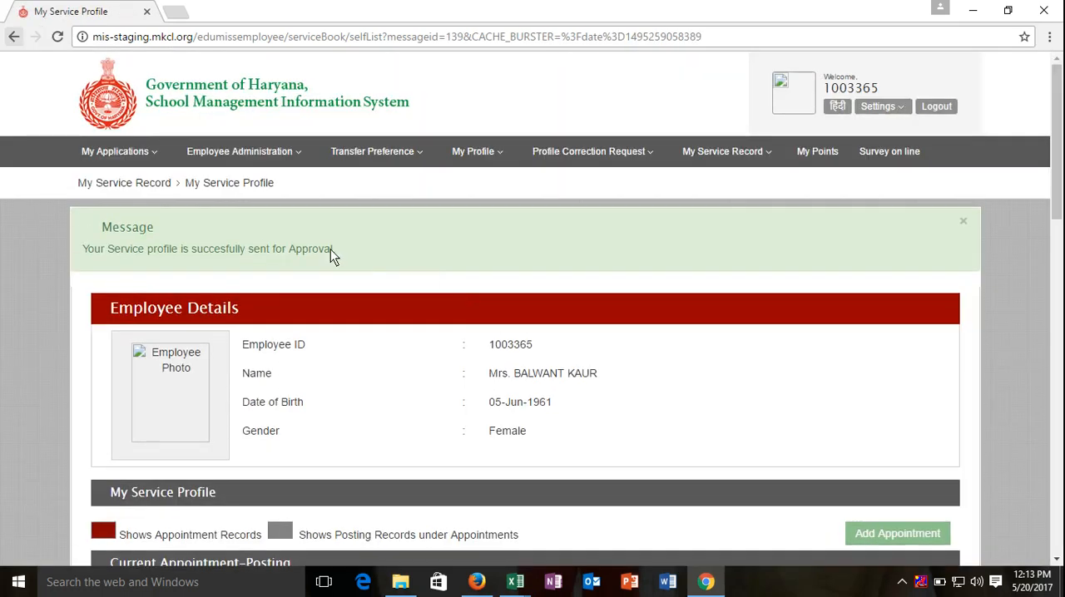
# Step: Read the message about the submitted service profile and look over the employee details and current appointment section
pyautogui.moveTo(330, 249); pyautogui.dragTo(80, 250)
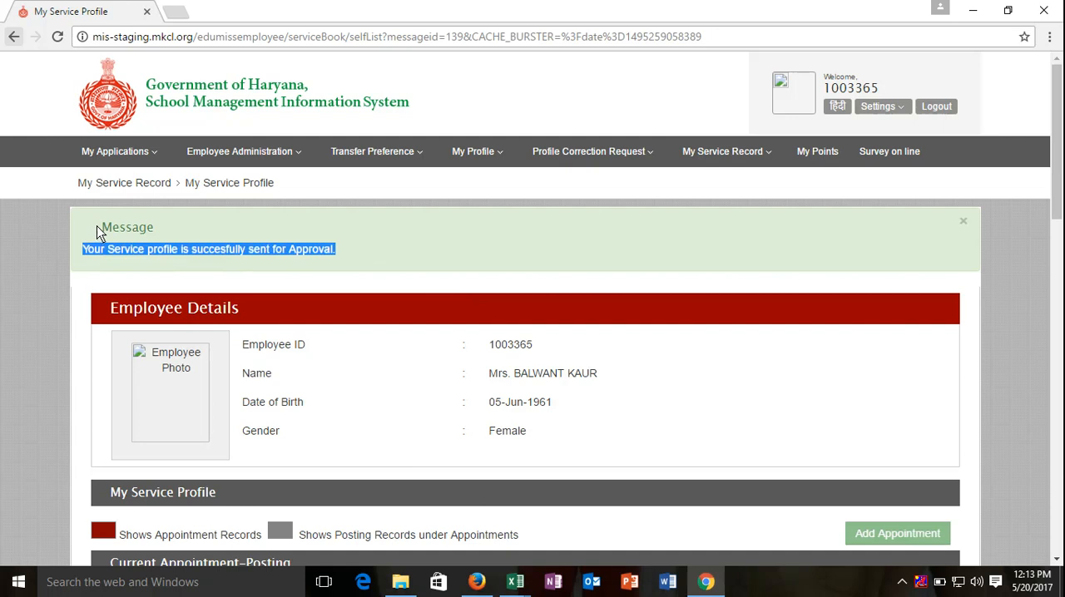
pyautogui.click(96, 226)
pyautogui.moveTo(146, 241); pyautogui.dragTo(356, 252)
pyautogui.click(388, 265)
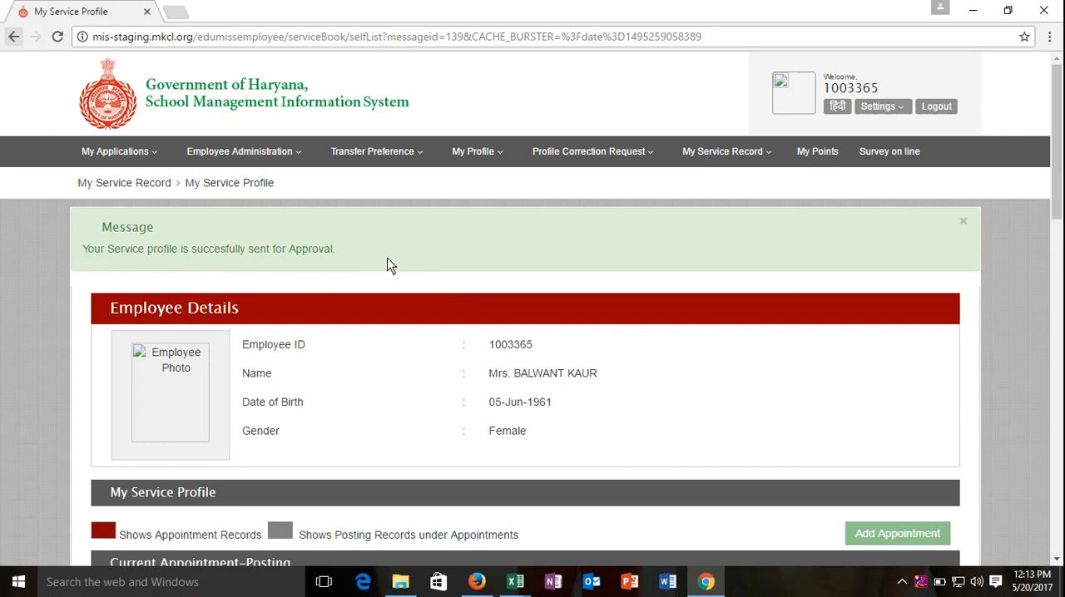
pyautogui.scroll(-2, 388, 264)
pyautogui.scroll(2, 388, 264)
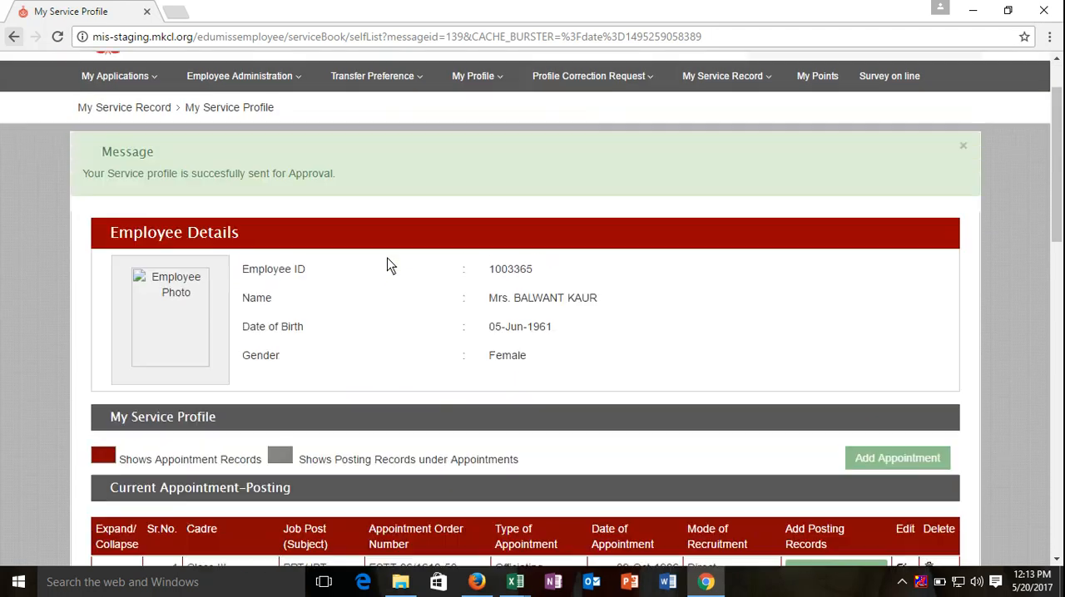